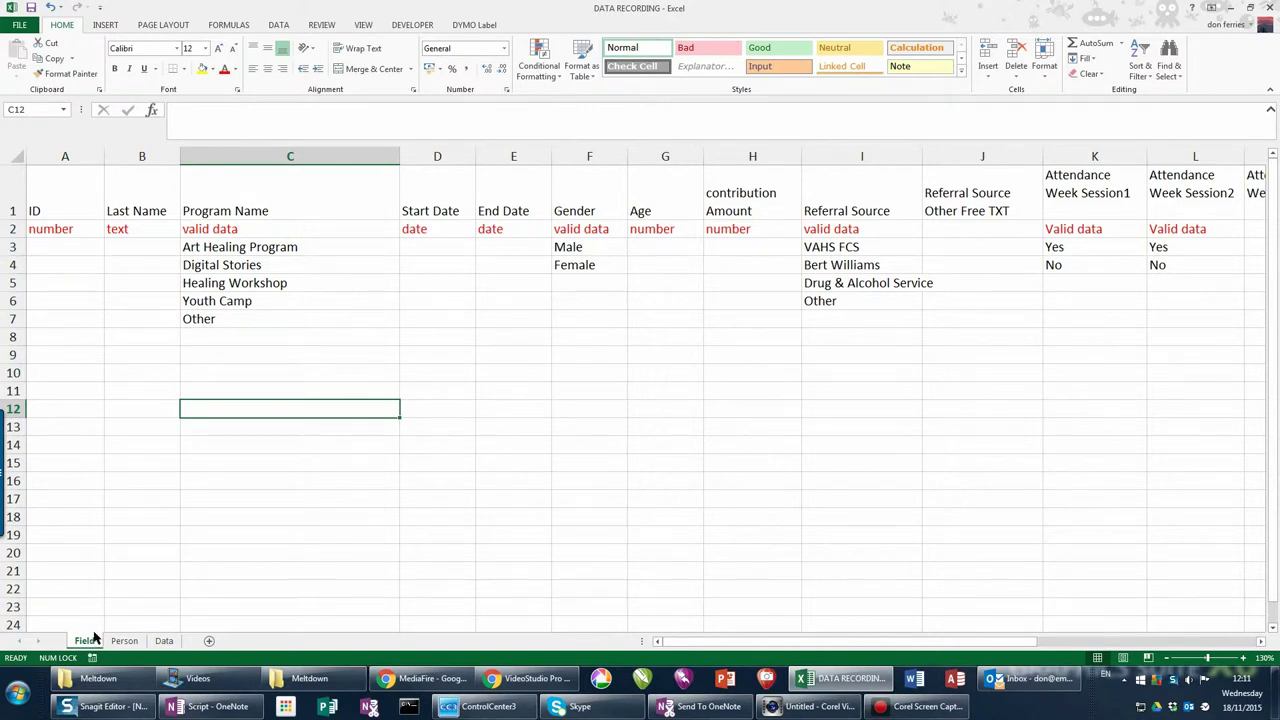
- Copy the header row A1:S1 from the Field sheet to row 1 of the Data sheet and select the whole Data sheet
left_click_drag(57, 191, 1097, 186)
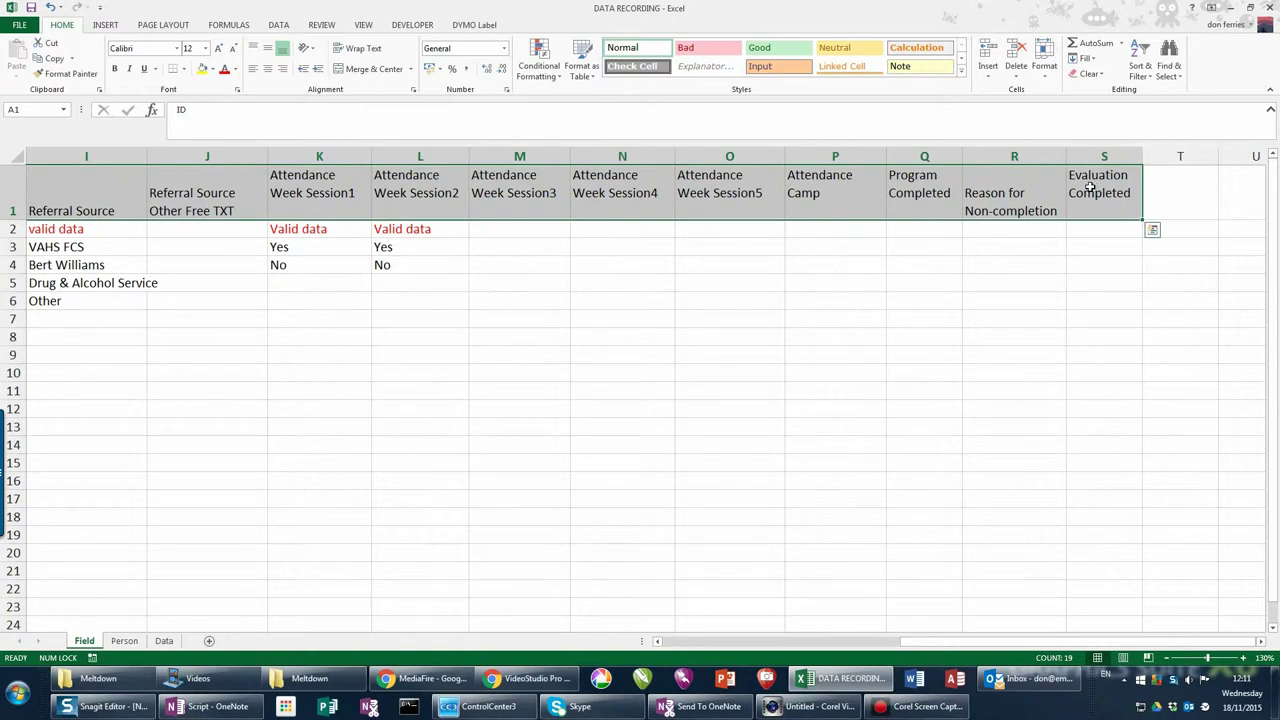
key("ctrl+c")
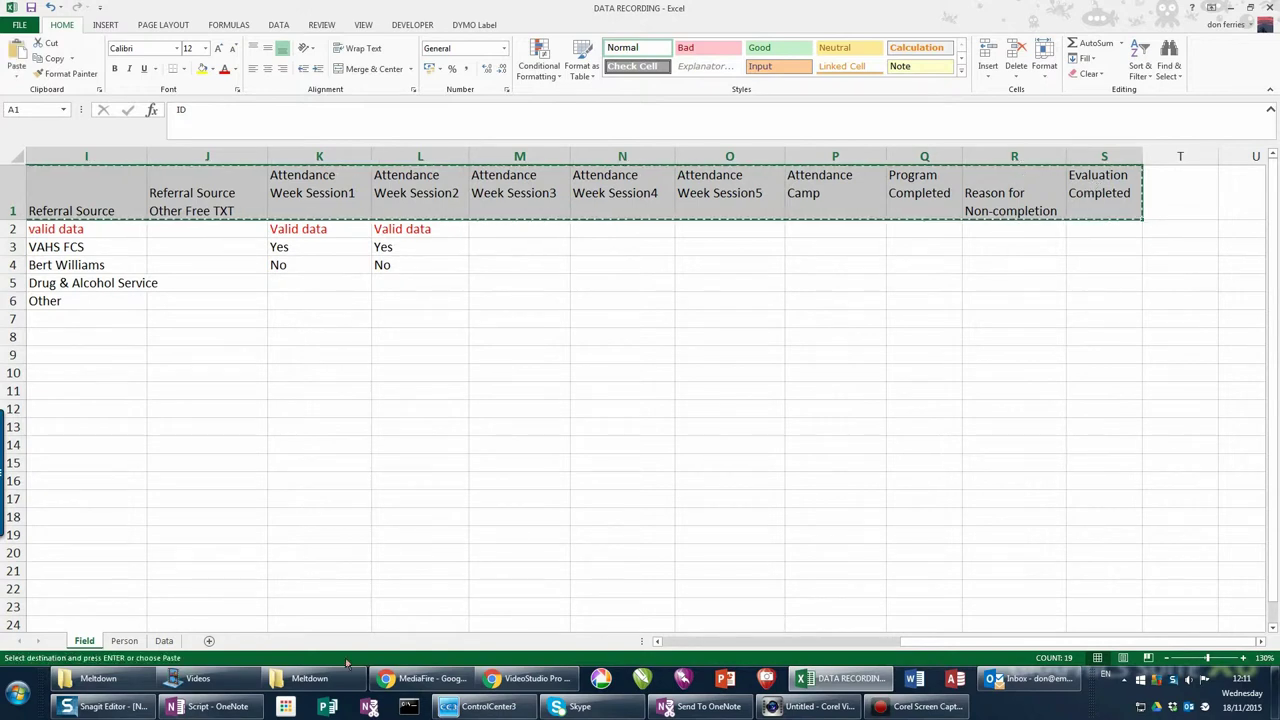
left_click(166, 641)
left_click(33, 171)
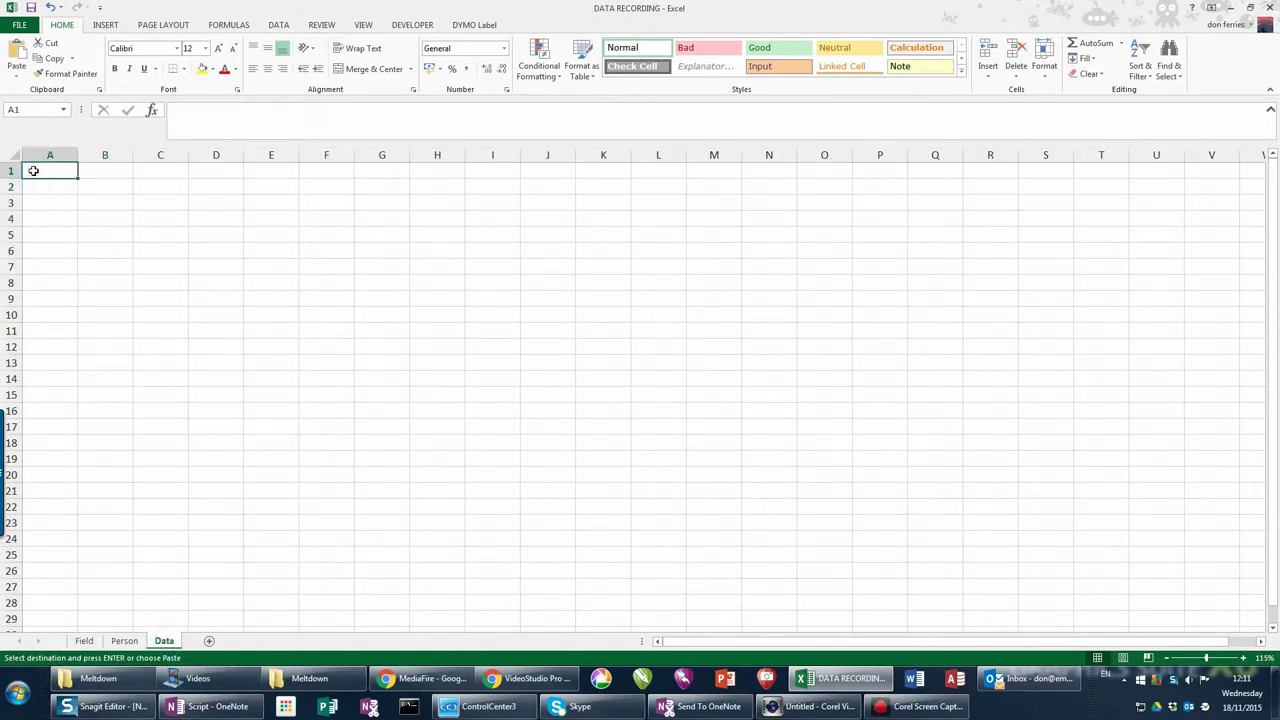
key("ctrl+v")
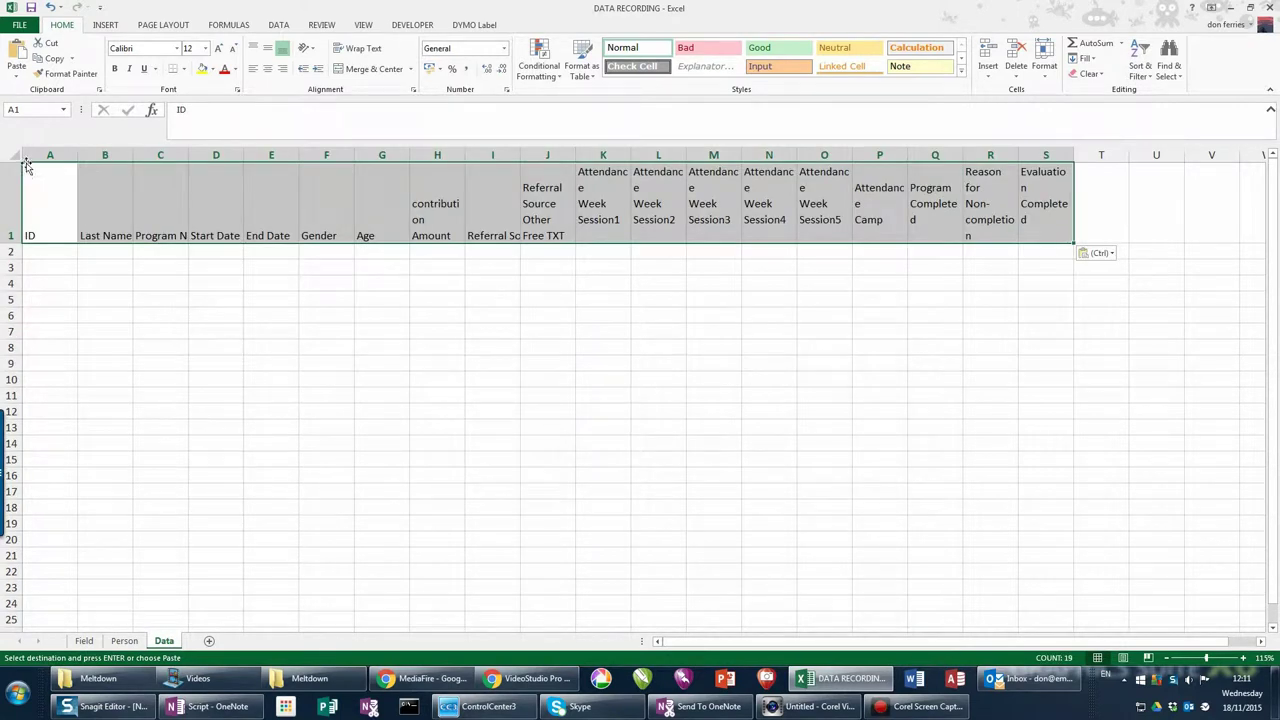
left_click(83, 277)
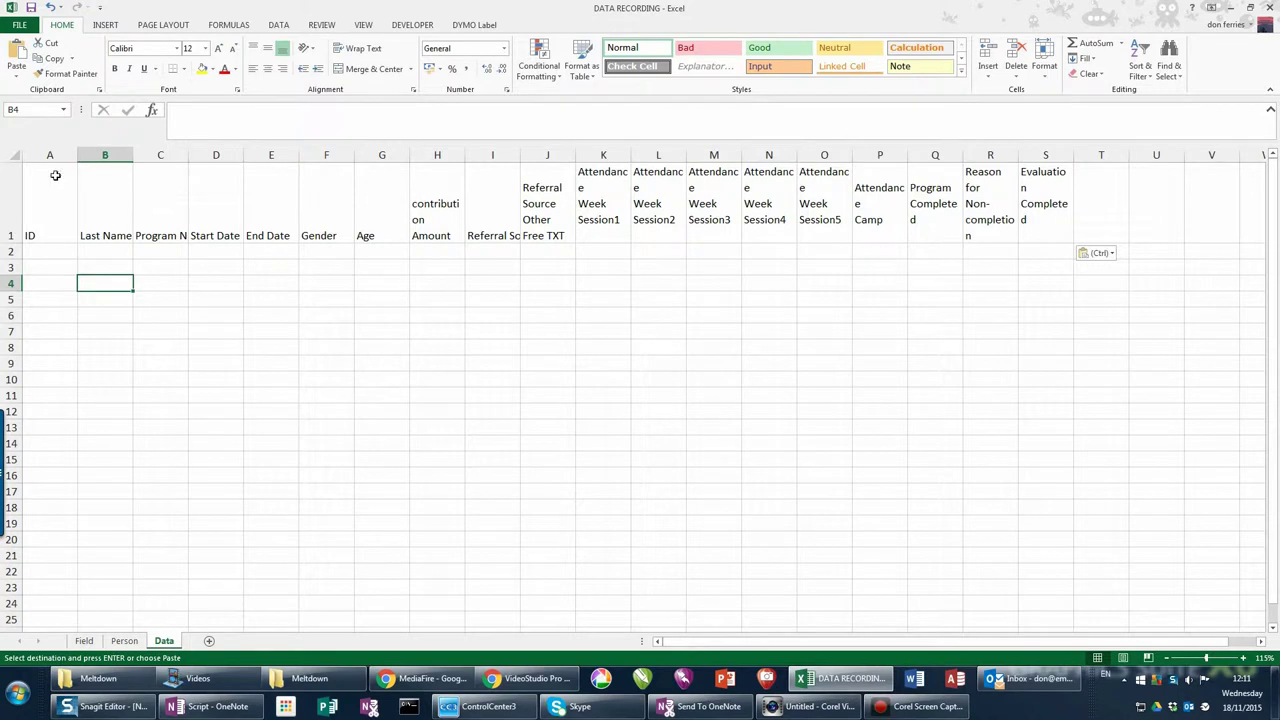
left_click(18, 154)
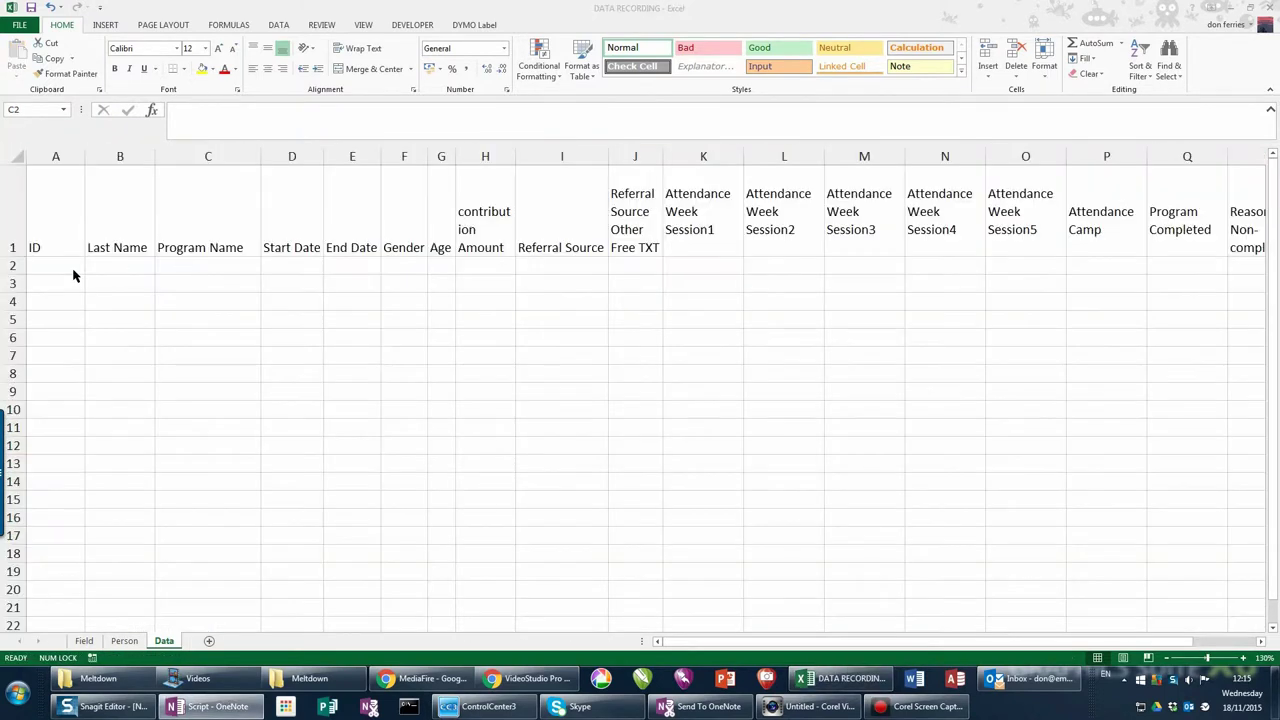
- Start a data validation rule that allows a List for cell C2 under Program Name on the Data sheet
left_click(197, 264)
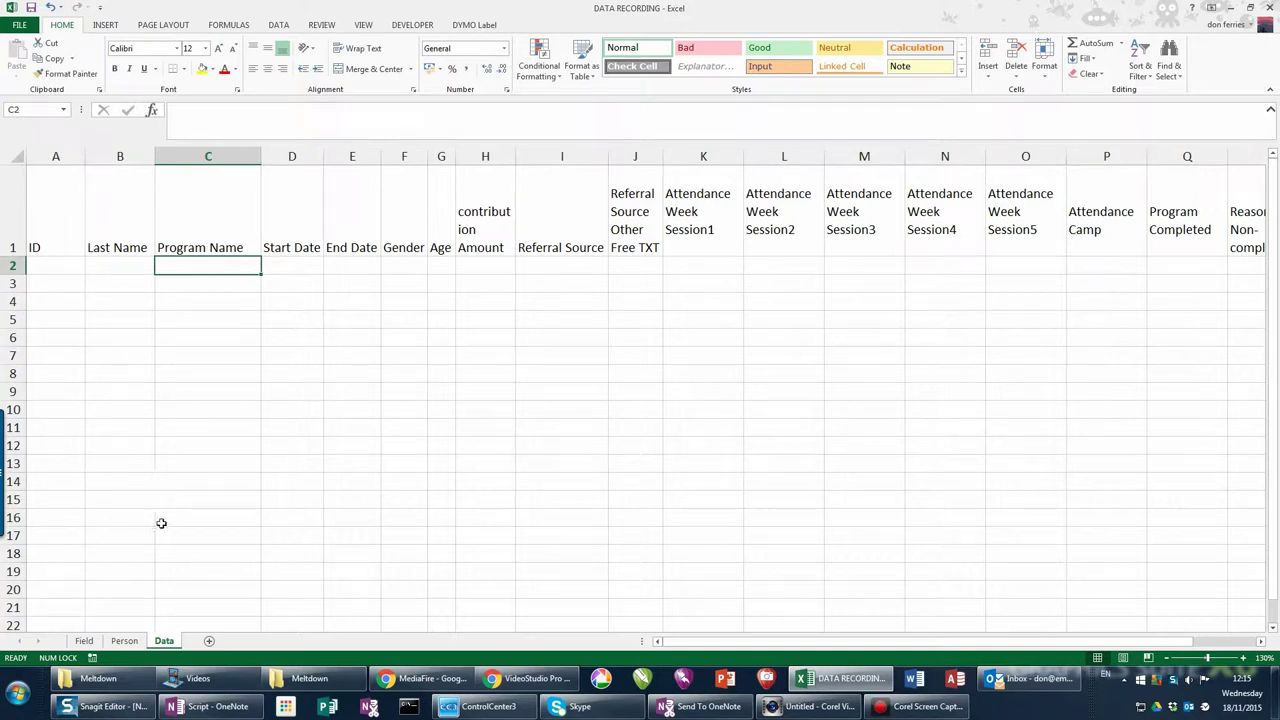
left_click(84, 641)
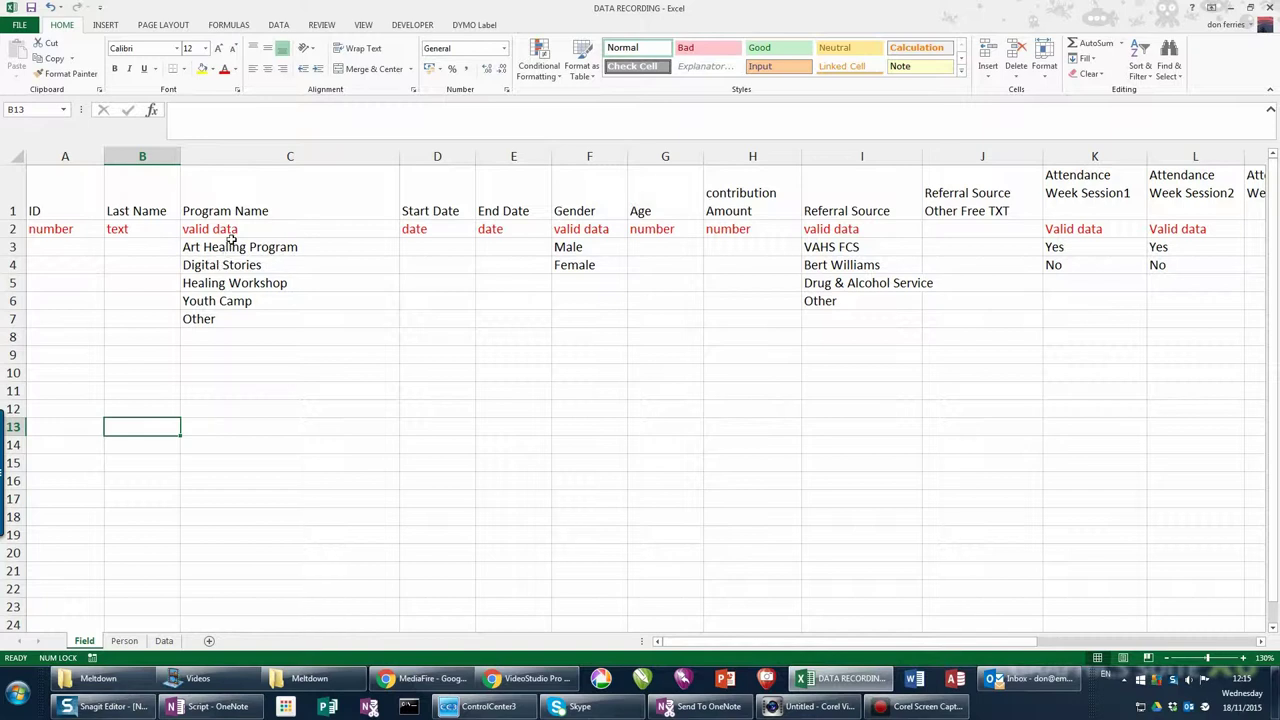
left_click(164, 641)
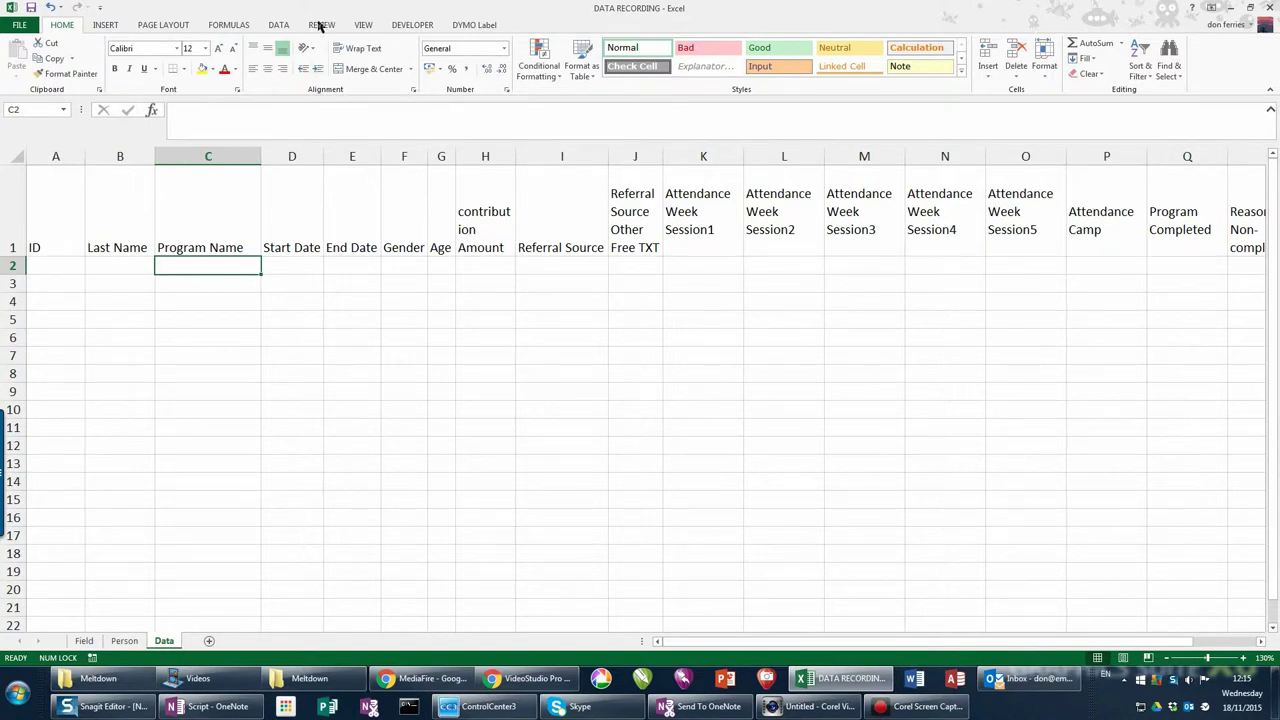
left_click(279, 26)
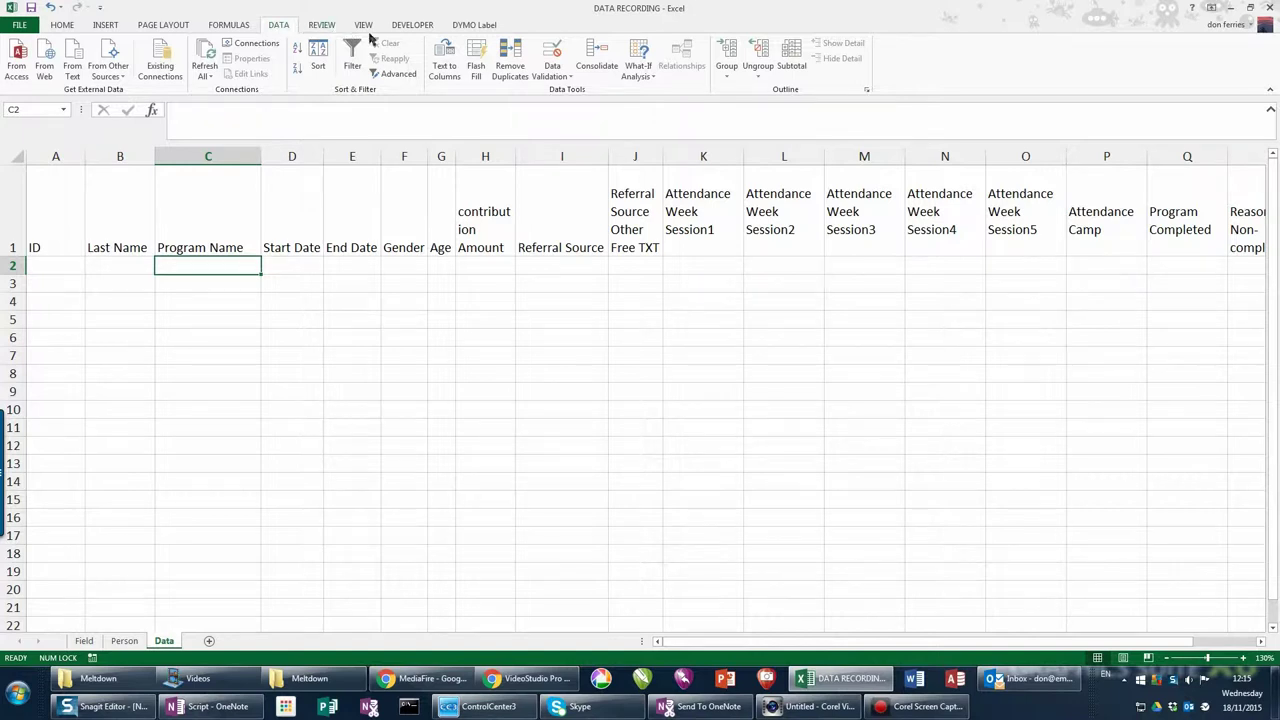
left_click(551, 57)
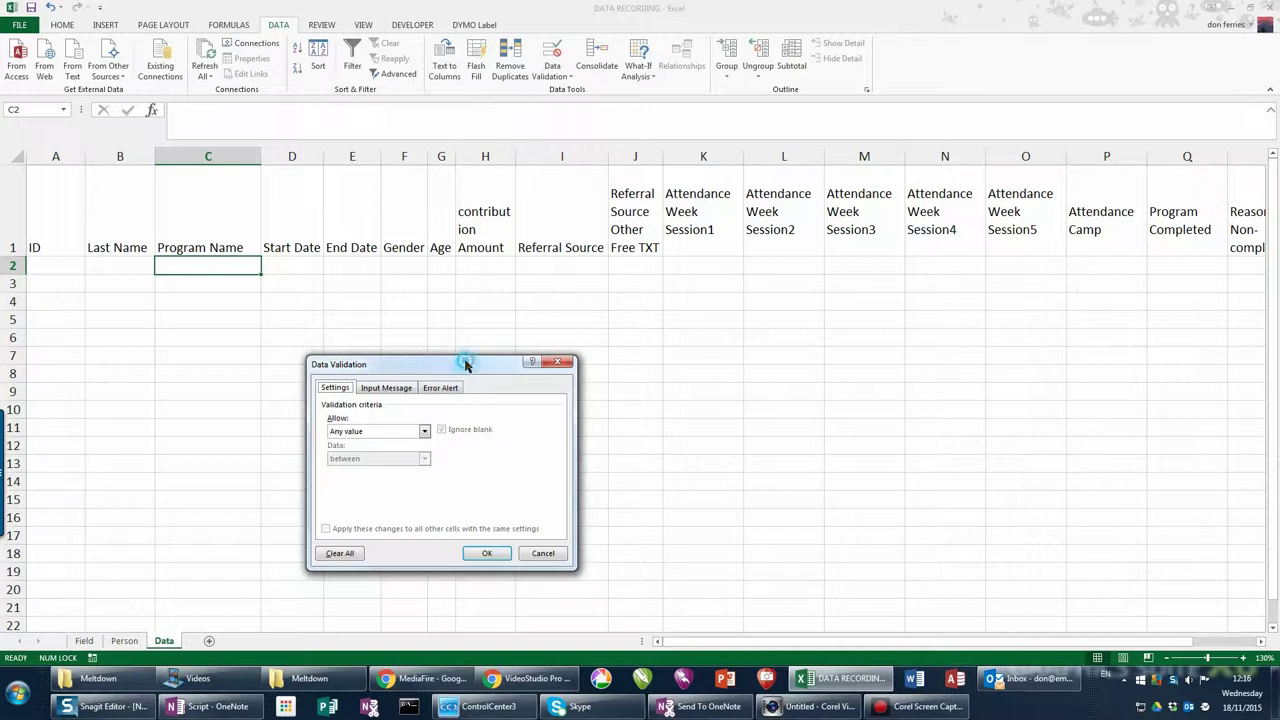
left_click_drag(465, 365, 432, 302)
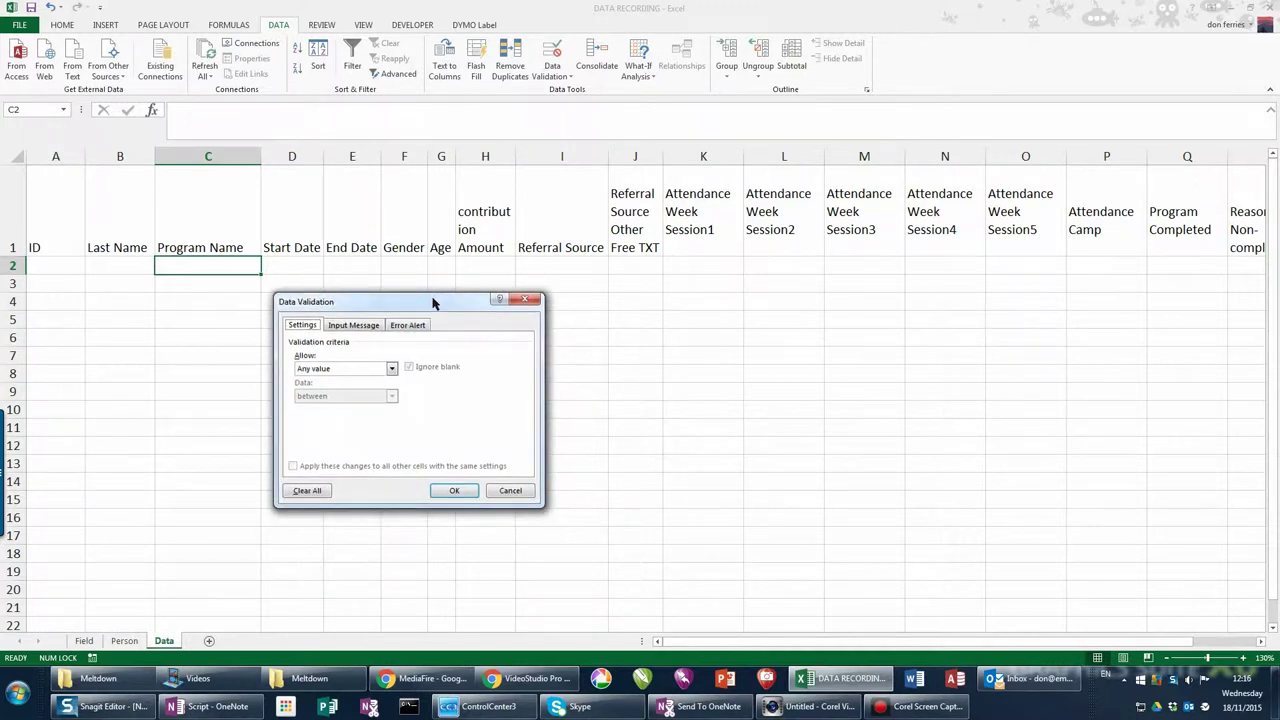
left_click(393, 370)
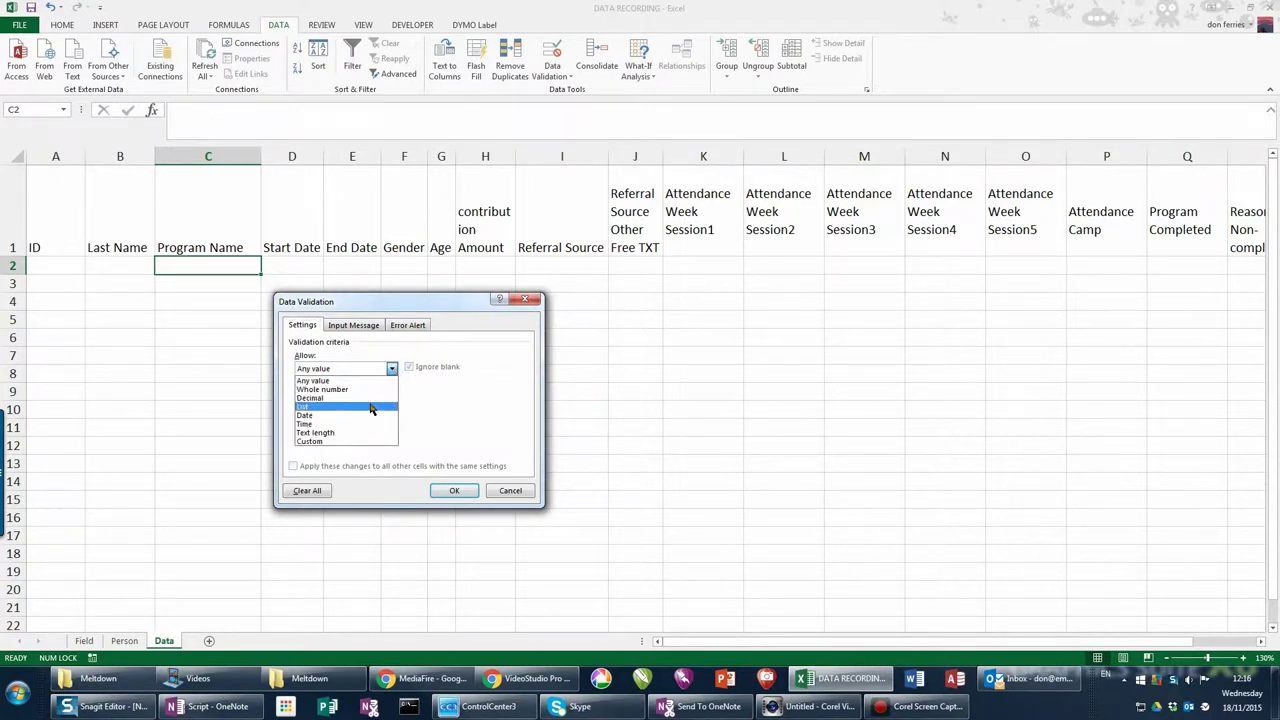
left_click(370, 407)
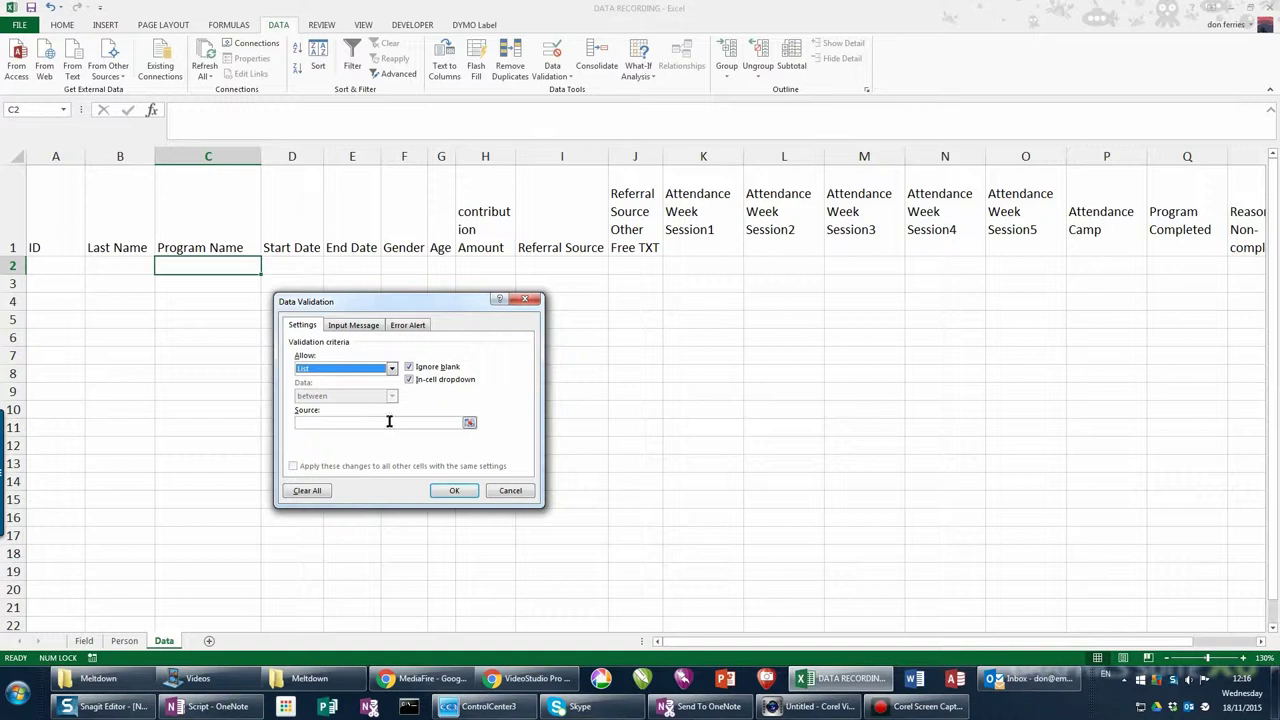
- Set the validation list source to the program names in =Field!$C$3:$C$7 and apply the rule
left_click(469, 424)
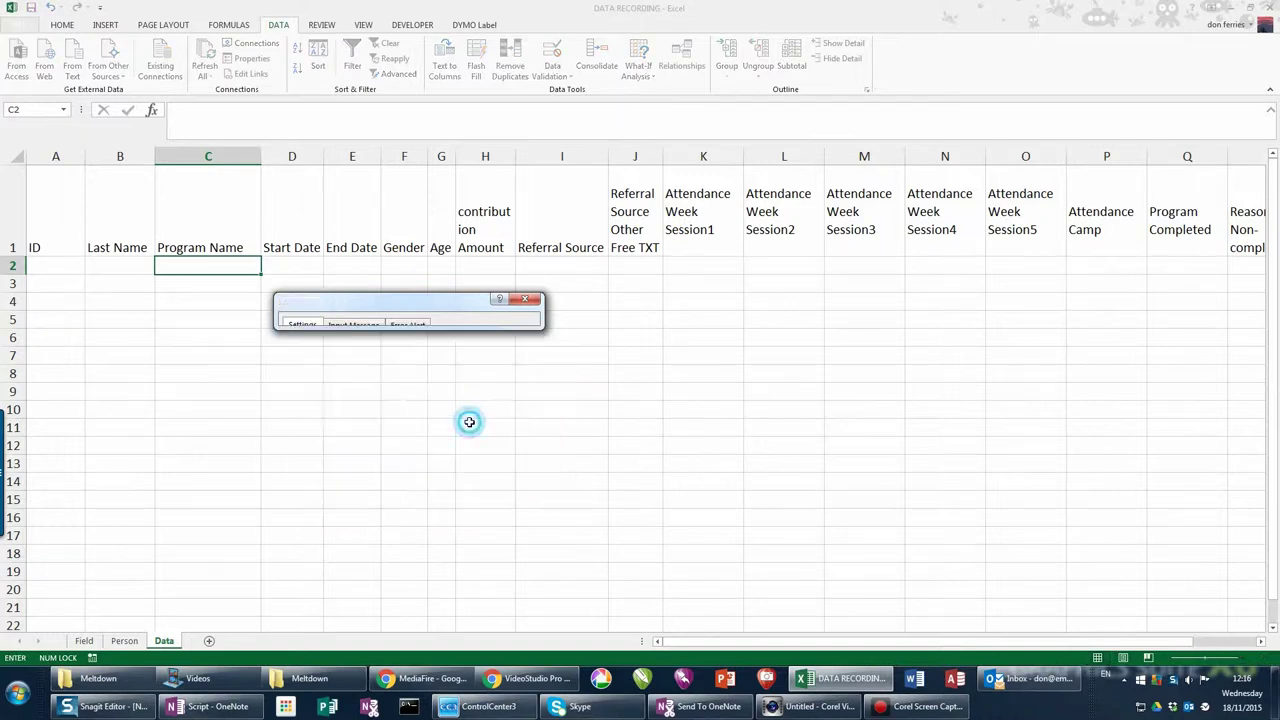
left_click(84, 641)
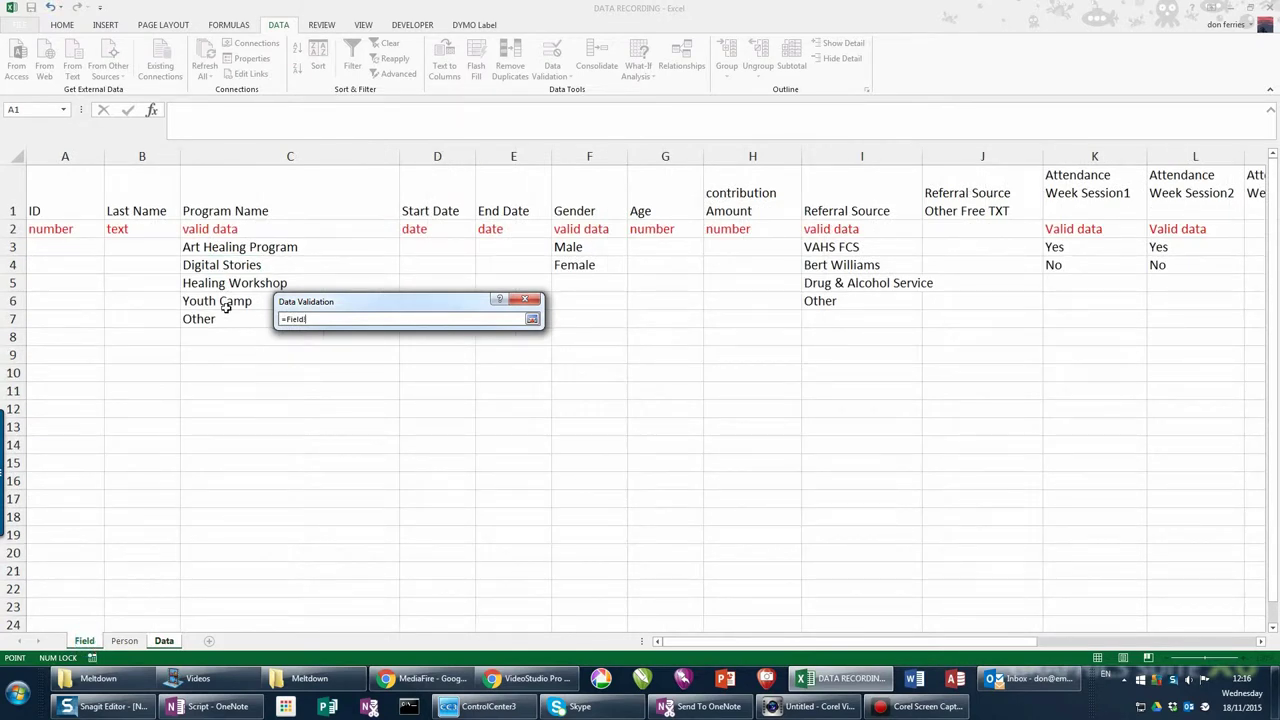
left_click_drag(234, 248, 226, 314)
left_click(373, 302)
left_click_drag(373, 302, 379, 385)
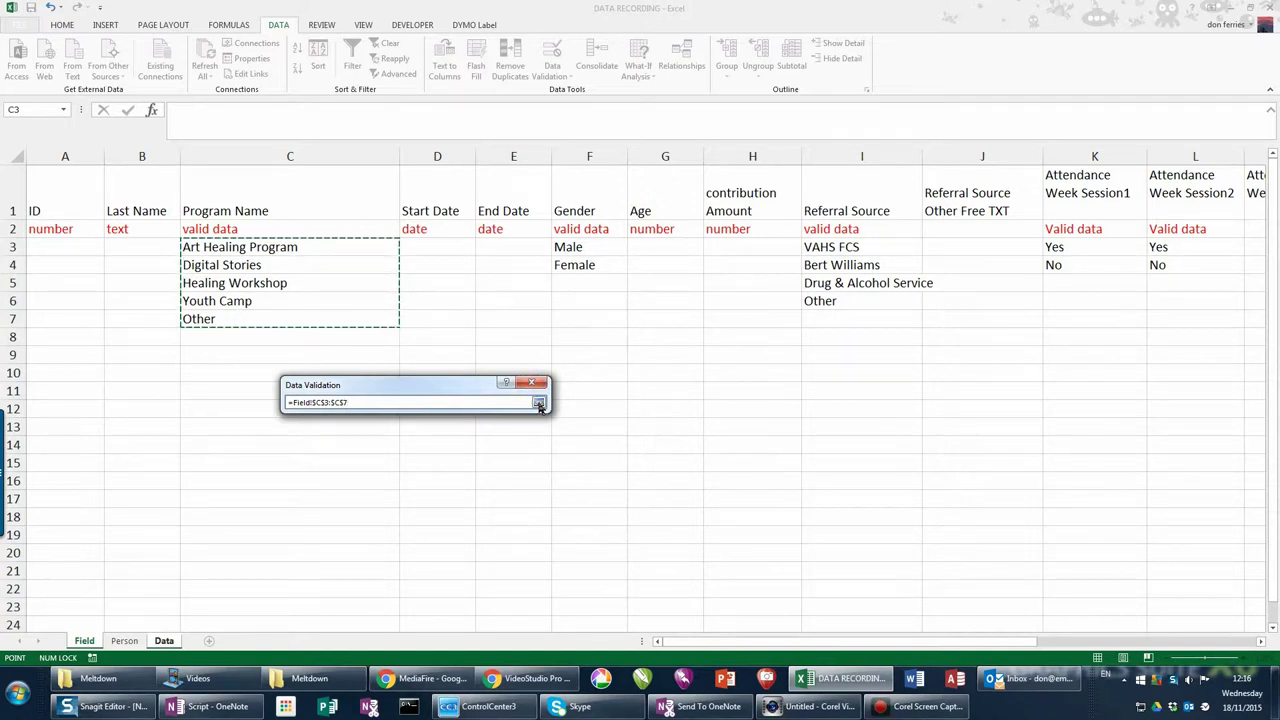
left_click(538, 403)
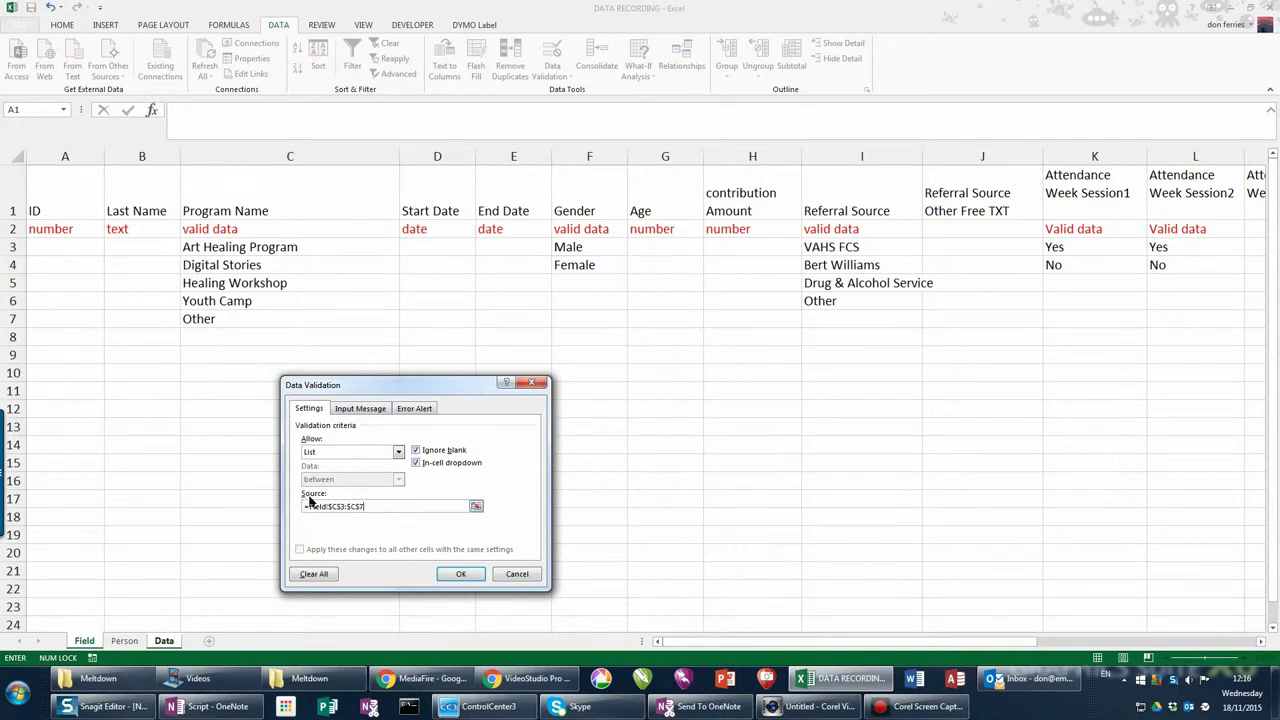
left_click(462, 577)
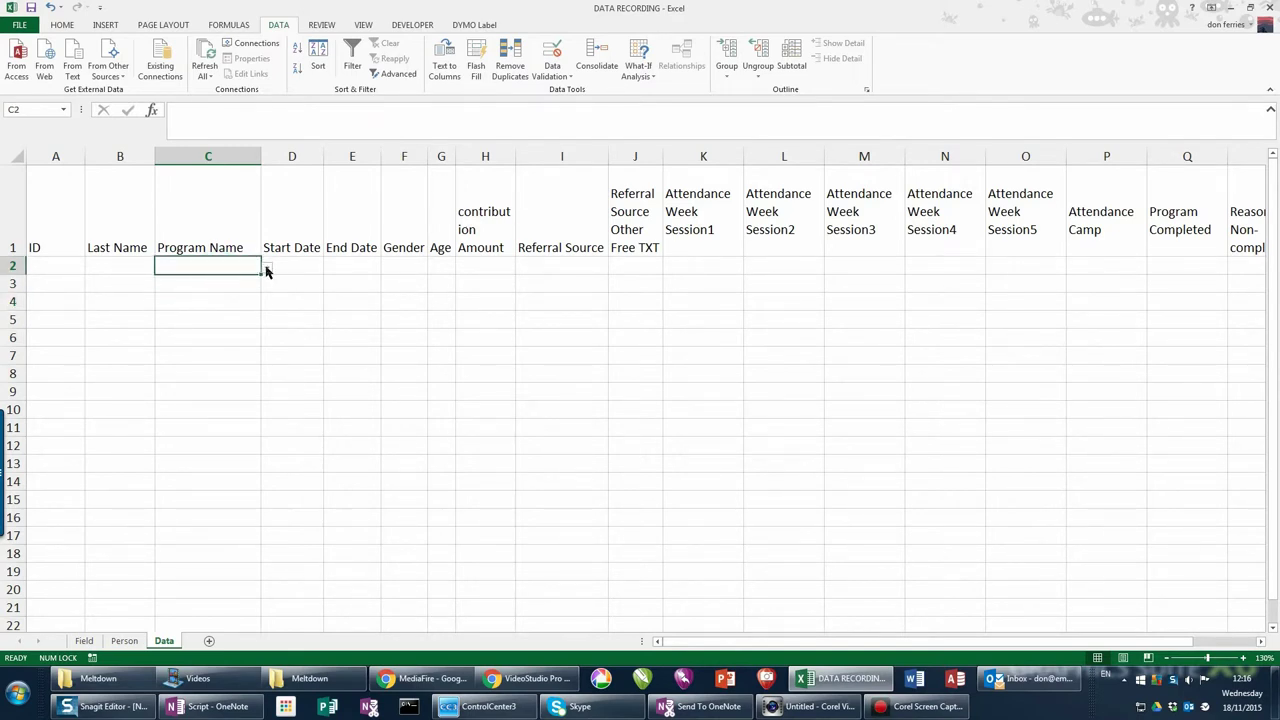
- Try the dropdown in cell C2 by choosing Healing Workshop and replacing it with Youth Camp
left_click(266, 269)
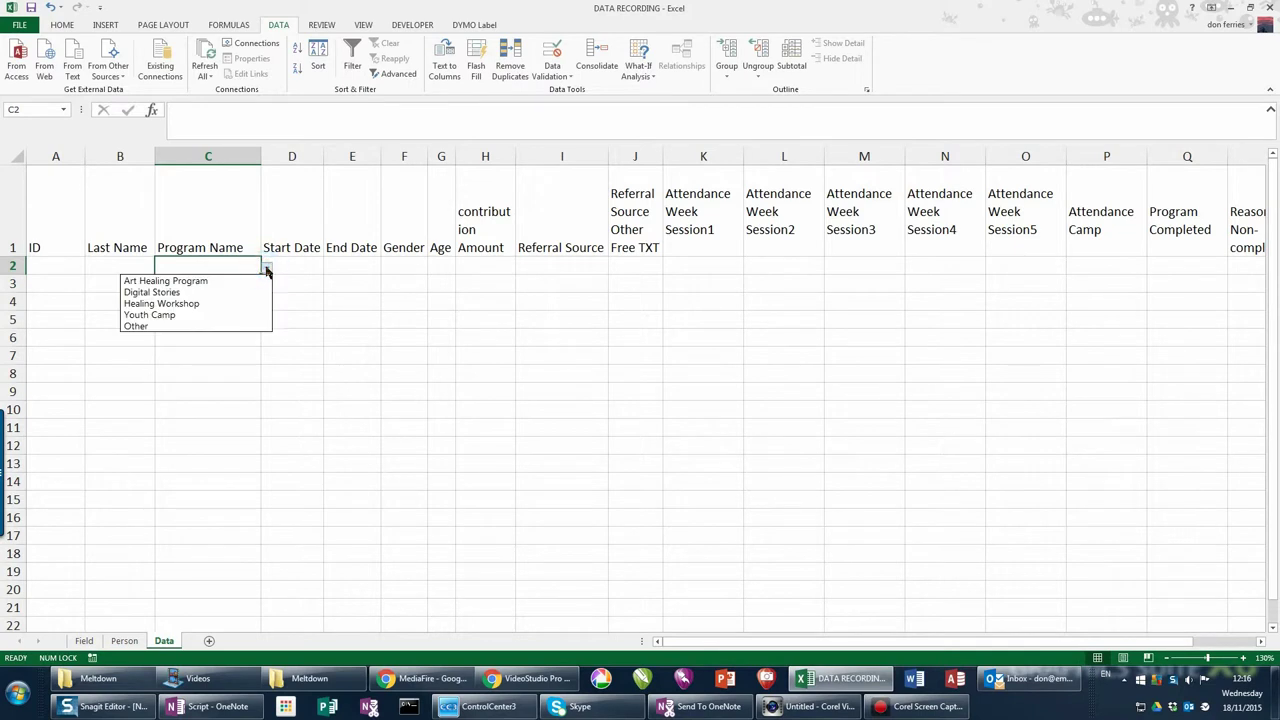
left_click(228, 304)
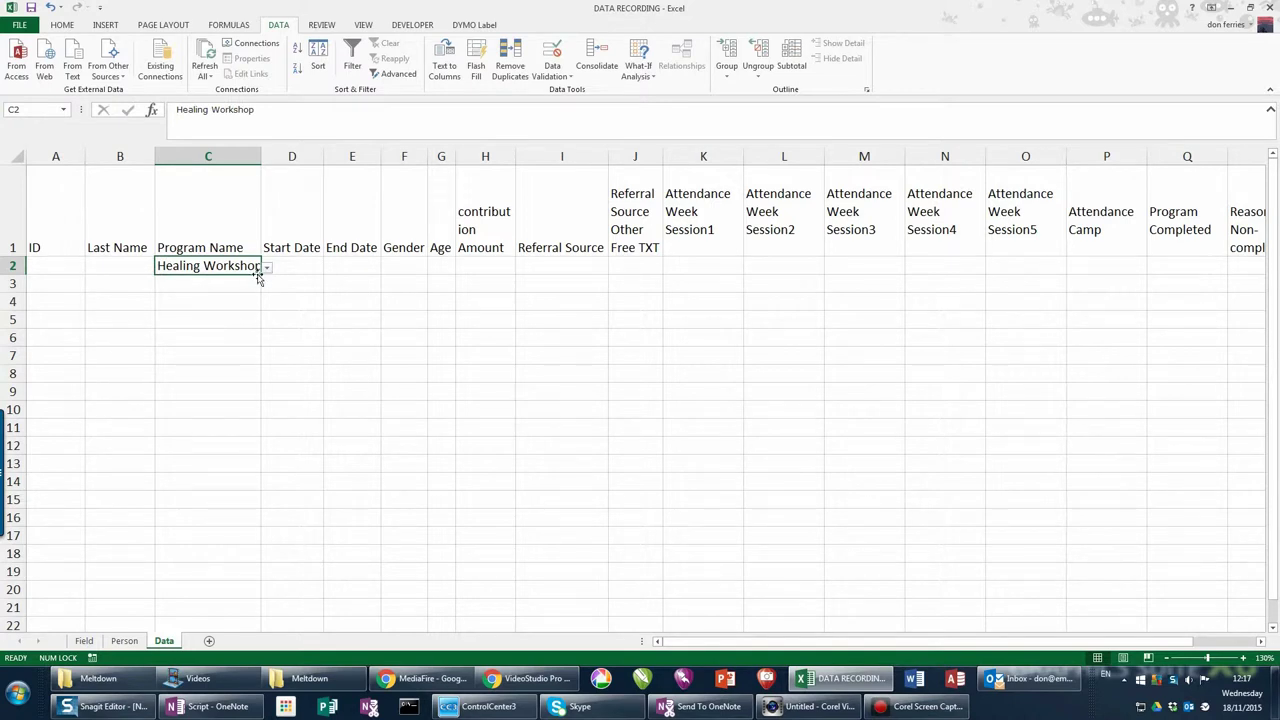
left_click(268, 272)
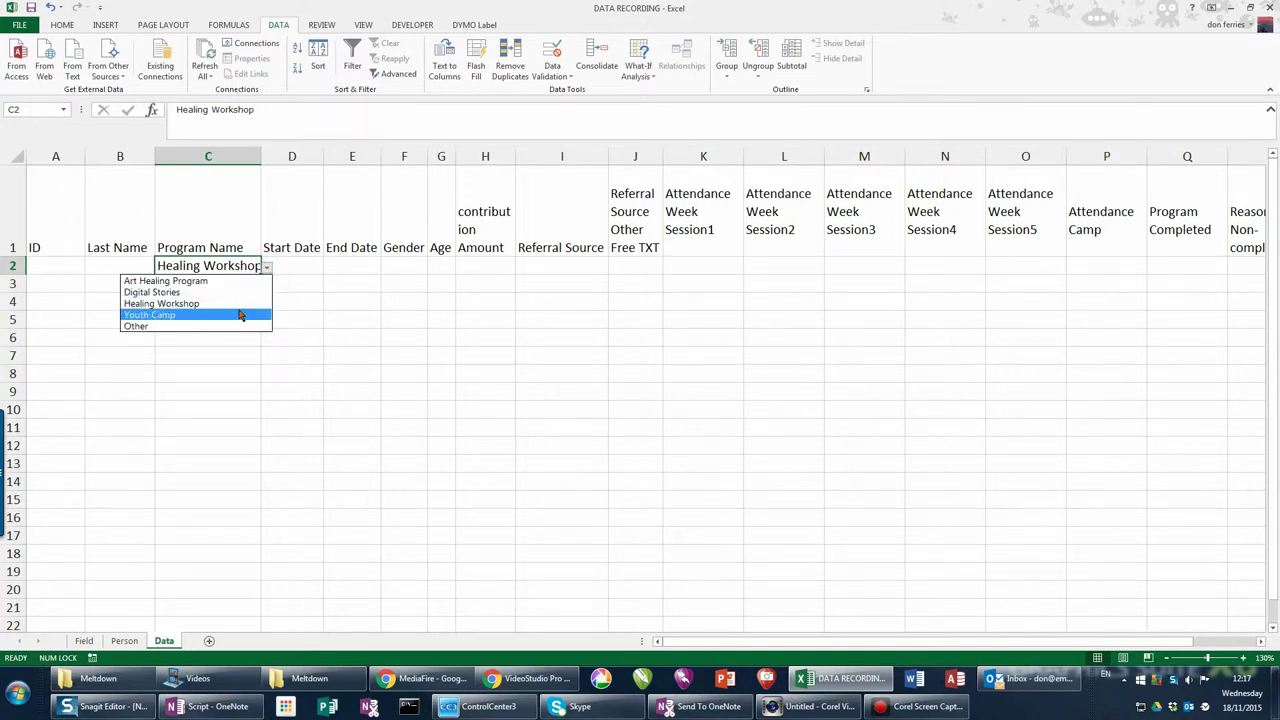
left_click(238, 309)
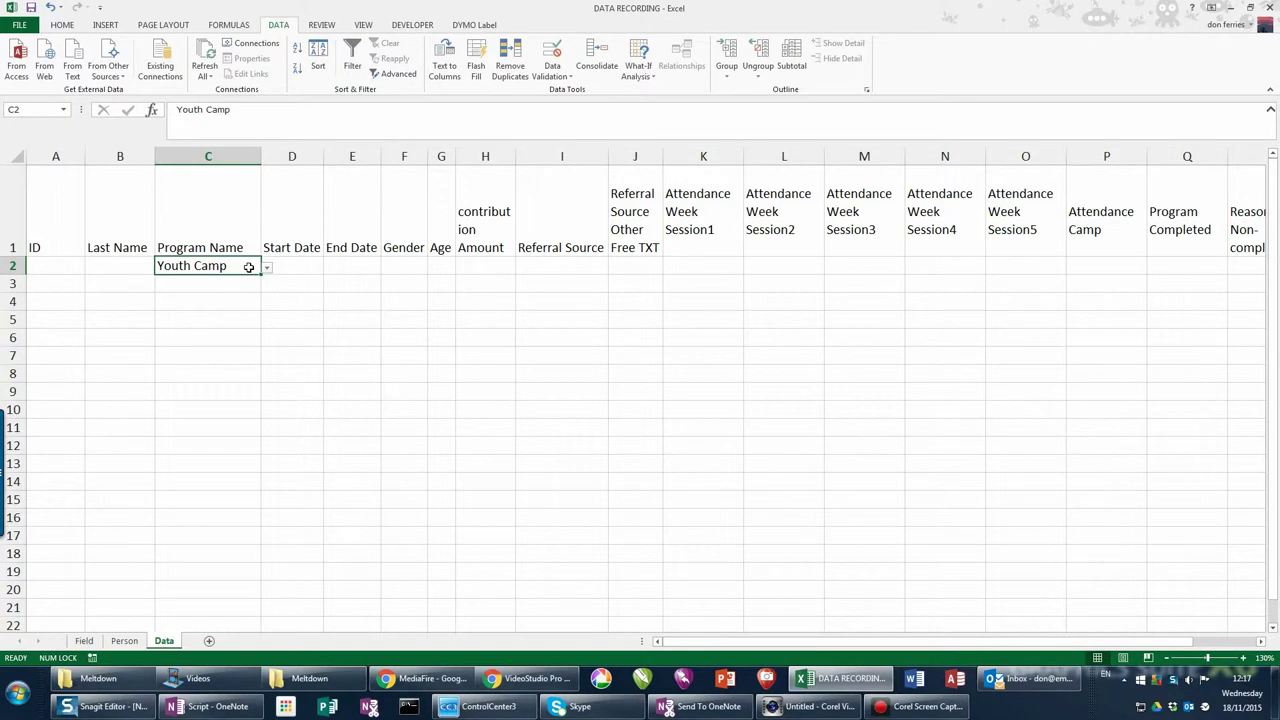
- Copy cell C2 with its validation list into cells C3 to C21 of the Program Name column
key("ctrl+c")
left_click_drag(249, 267, 230, 320)
key("shift+Down")
key("shift+Down")
key("shift+Down")
key("shift+Down")
key("shift+Down")
key("shift+Down")
key("shift+Down")
key("shift+Down")
key("shift+Down")
key("shift+Down")
key("shift+Down")
key("shift+Down")
key("shift+Down")
key("shift+Down")
key("shift+Down")
key("shift+Down")
key("Return")
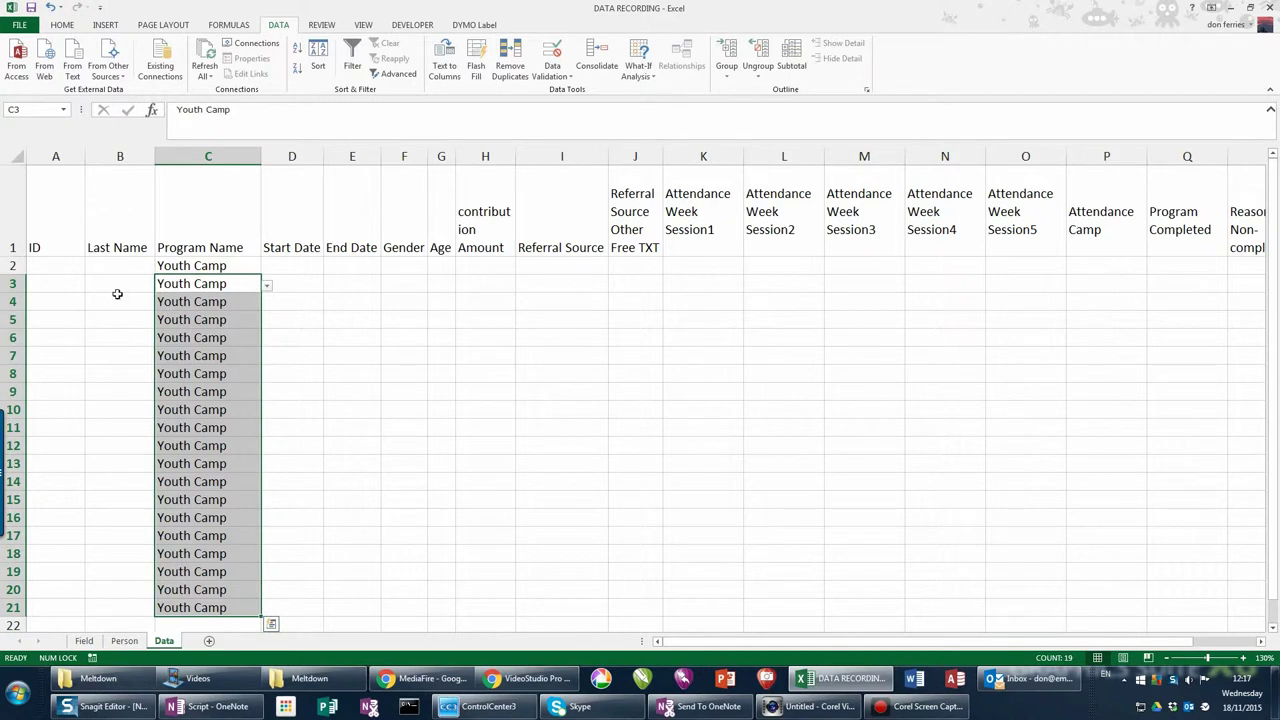
- Clear the contents of cells C3 to C21 while keeping their validation
left_click(250, 284)
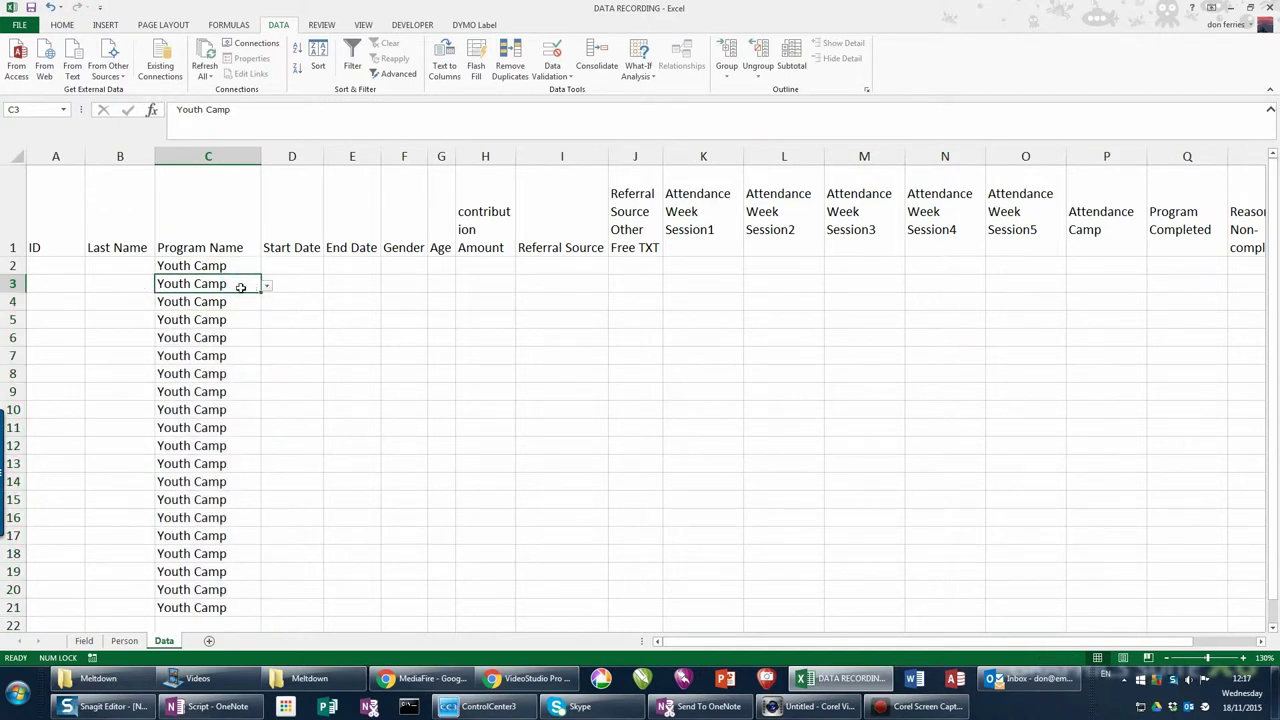
key("shift+Down")
key("shift+Down")
key("shift+Down")
key("shift+Down")
key("shift+Down")
key("shift+Down")
key("shift+Down")
key("shift+Down")
key("shift+Down")
key("shift+Down")
key("shift+Down")
key("shift+Down")
key("shift+Down")
key("shift+Down")
key("shift+Down")
key("shift+Down")
key("shift+Down")
key("shift+Down")
key("shift+Down")
key("shift+Down")
key("shift+Down")
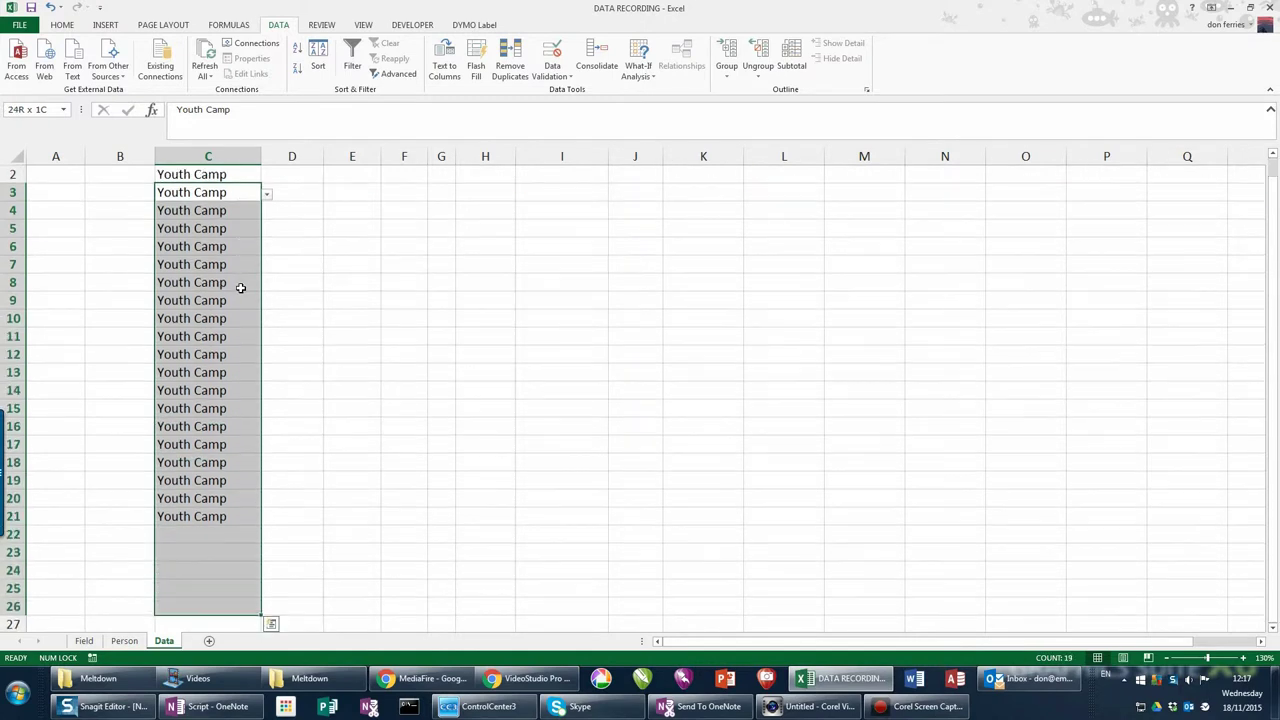
key("shift+Up")
key("shift+Up")
key("shift+Up")
key("shift+Up")
key("Delete")
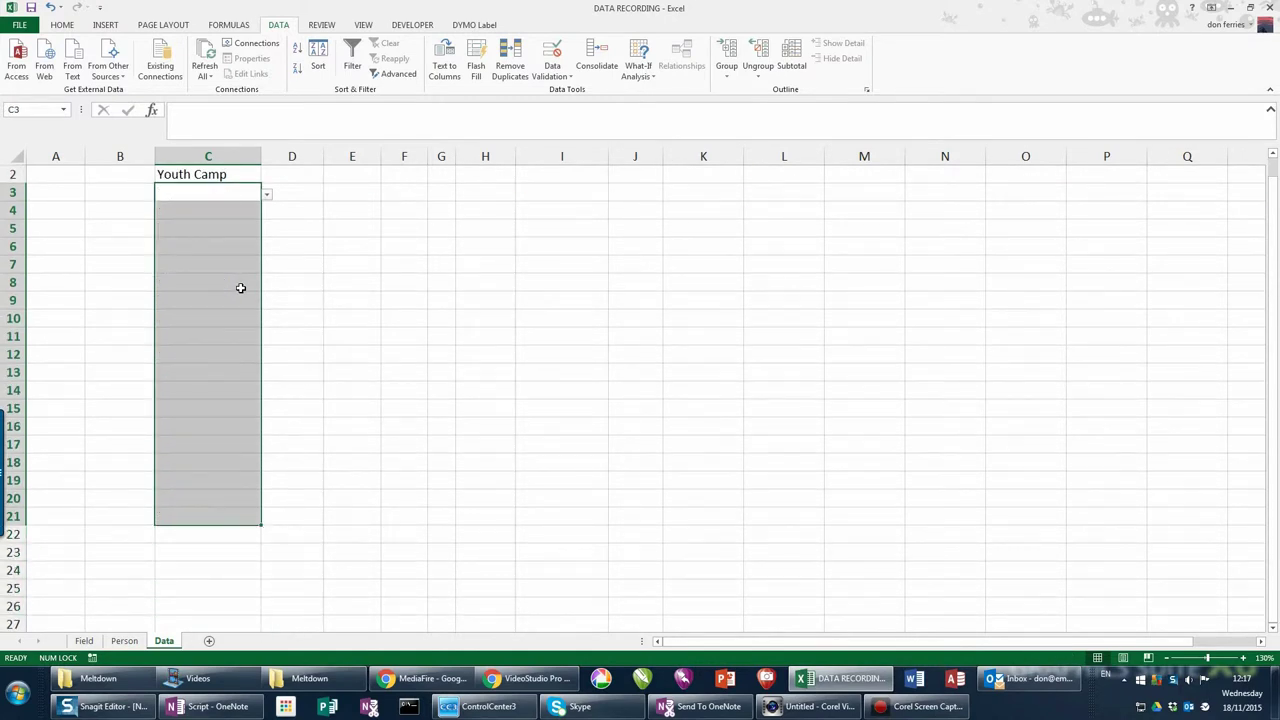
- Check the dropdown options offered in the emptied cell C3 without choosing one
left_click(206, 195)
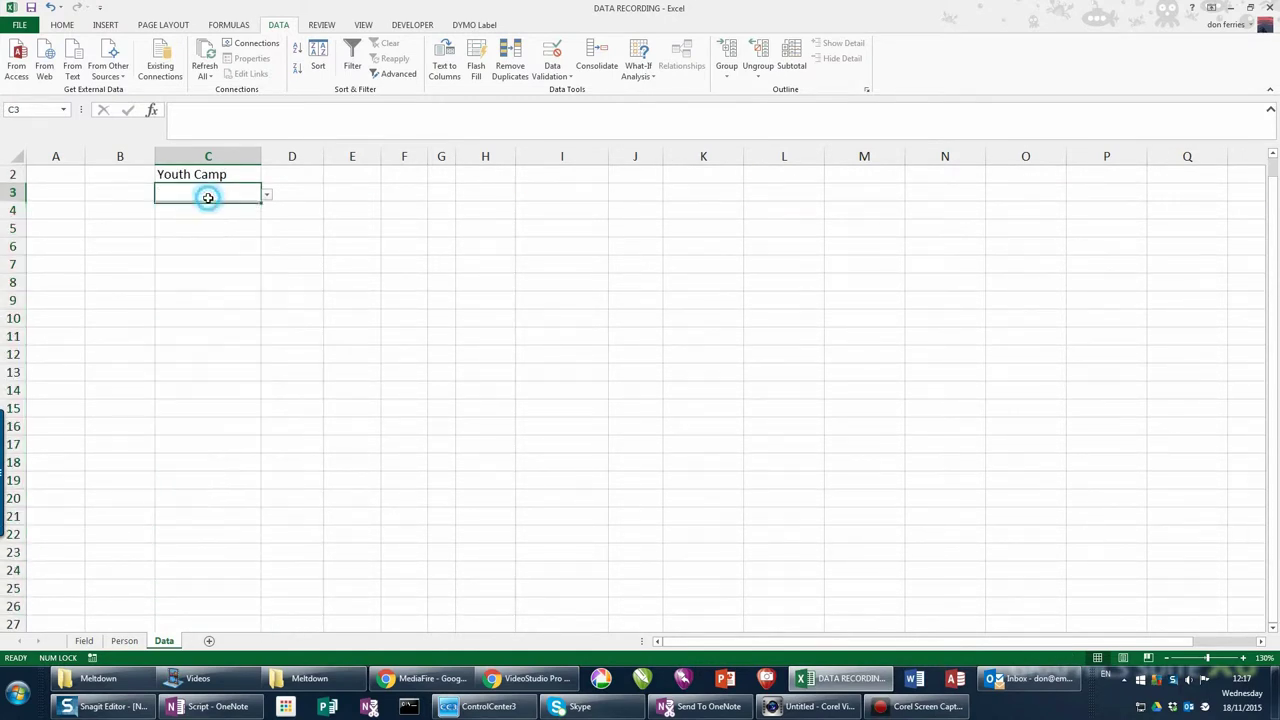
left_click(266, 195)
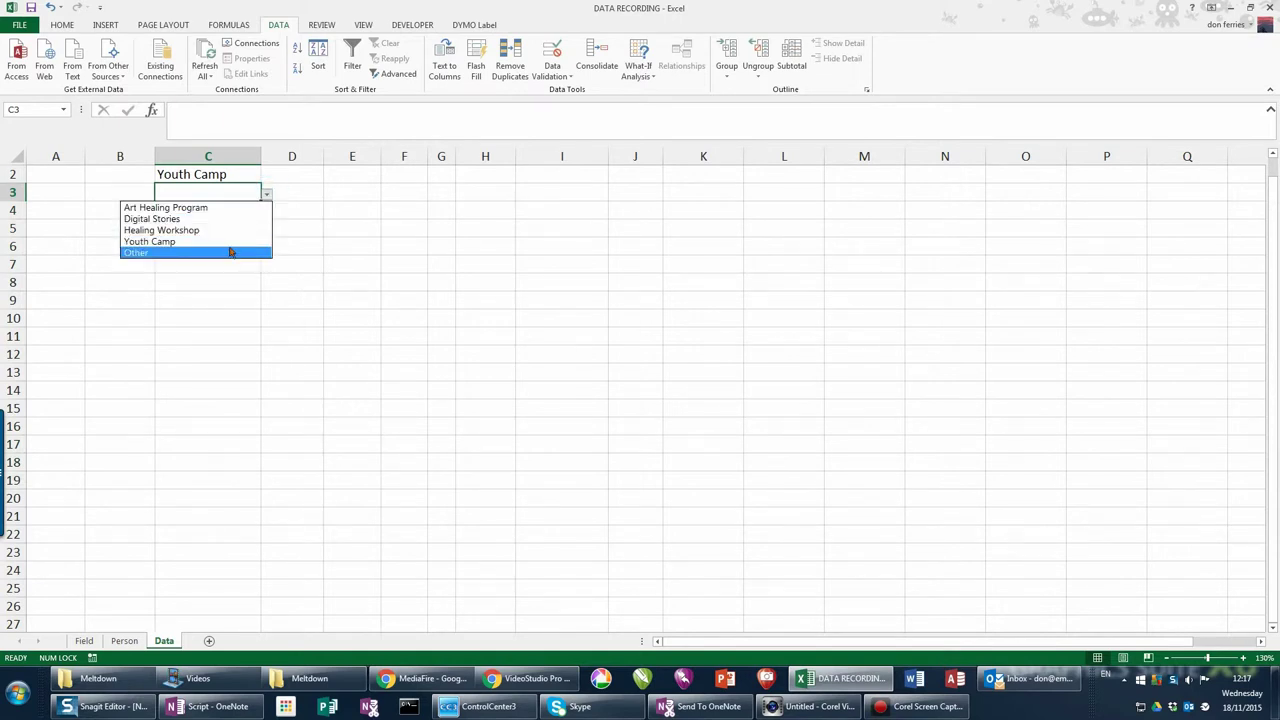
left_click(267, 195)
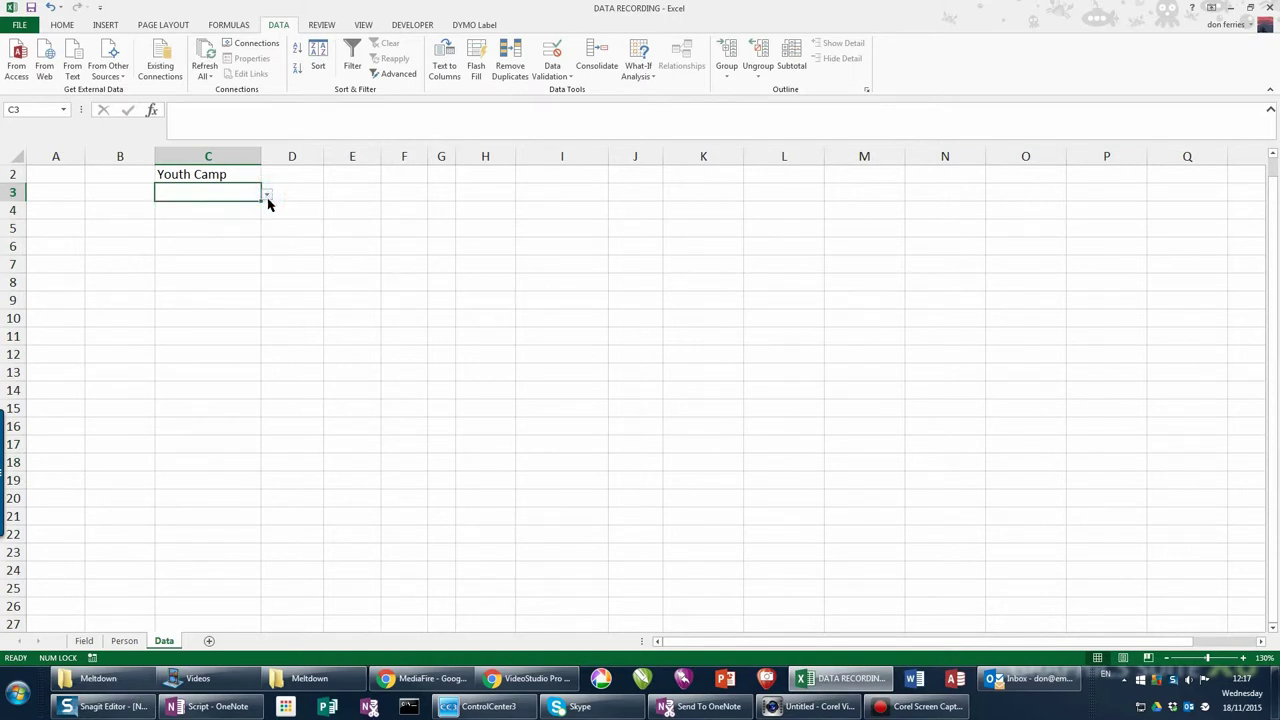
- Clear the Youth Camp entry from cell C2
scroll(255, 204, "up", 1)
left_click(236, 266)
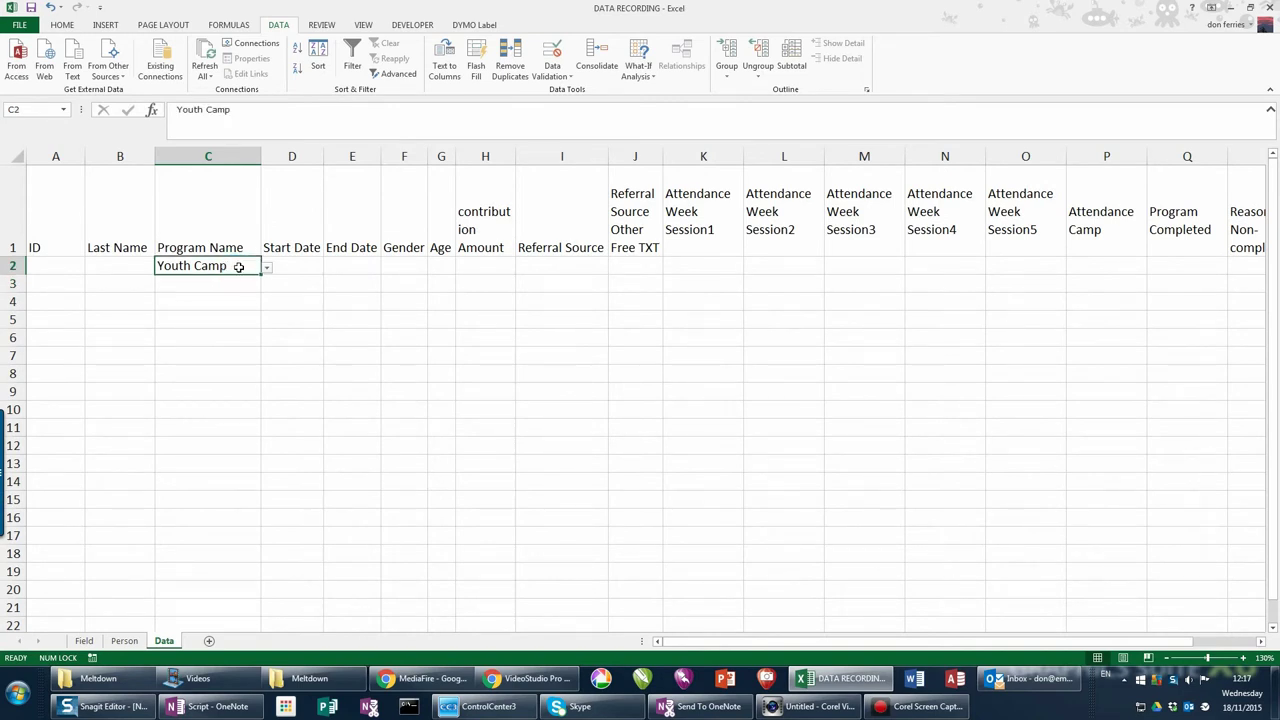
key("Delete")
- Check that cells further down the Program Name column have the dropdown, viewing the list in C6
left_click(228, 312)
left_click(250, 283)
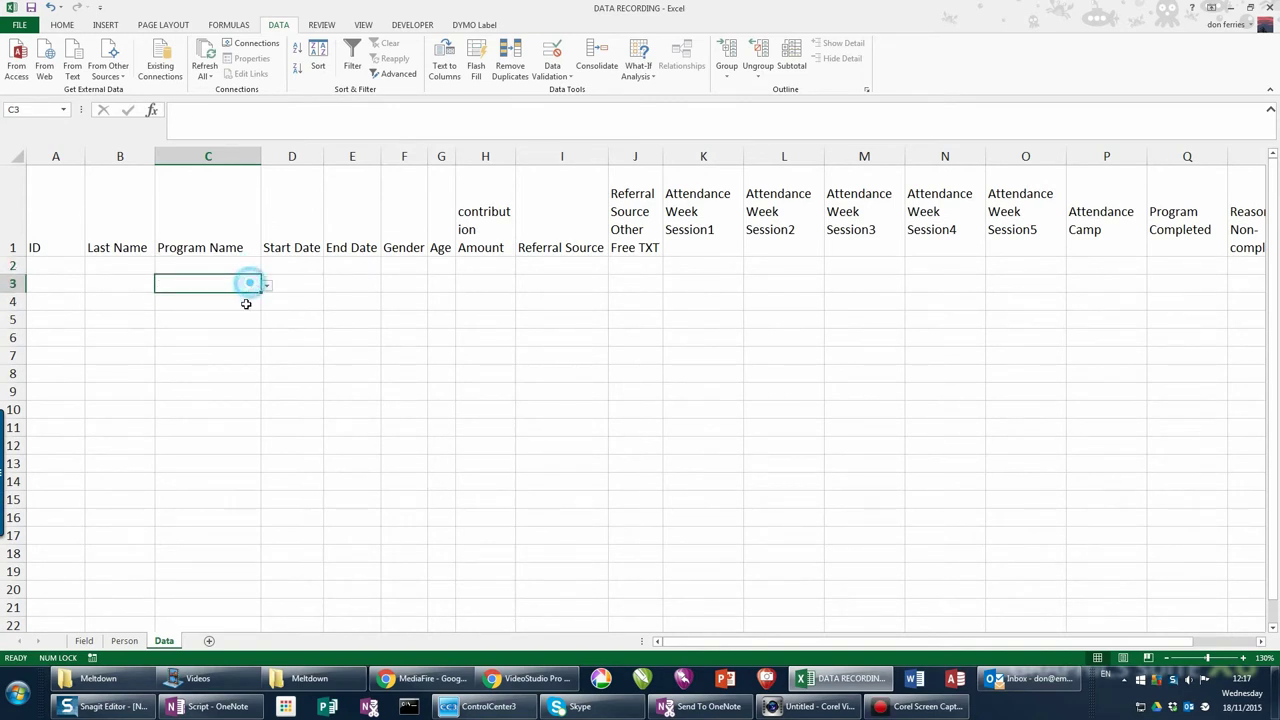
left_click(245, 337)
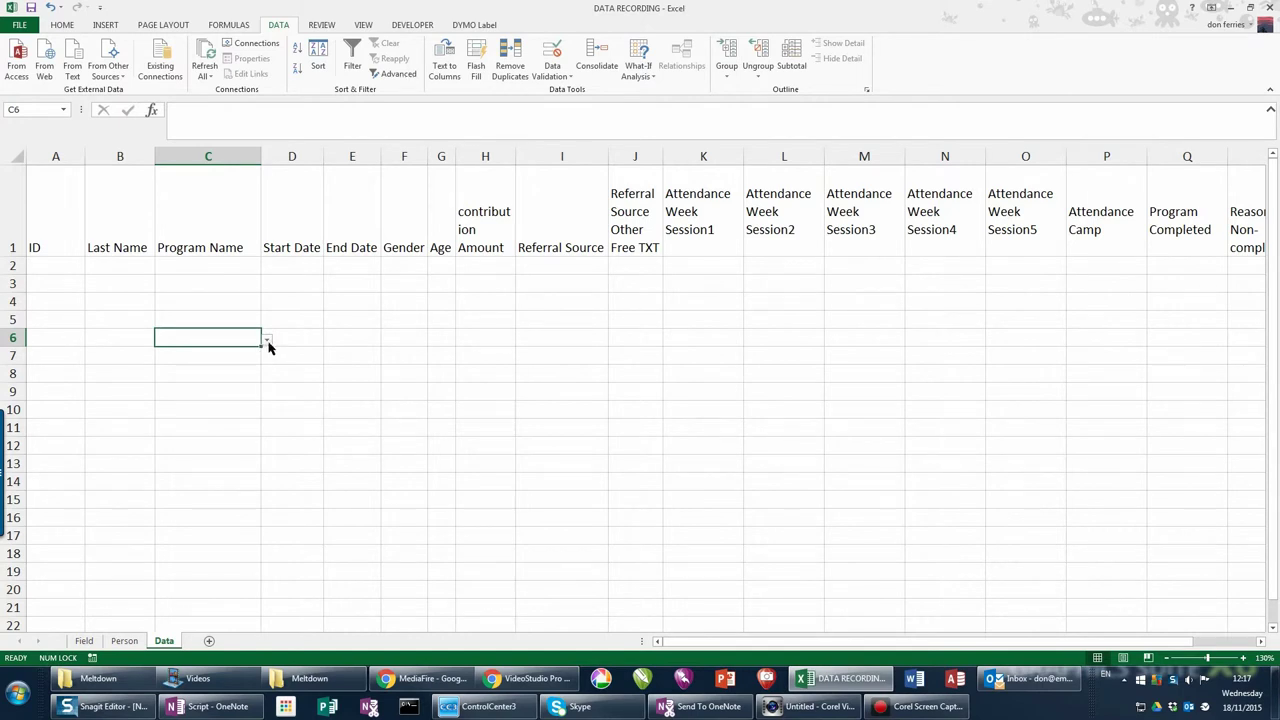
left_click(267, 341)
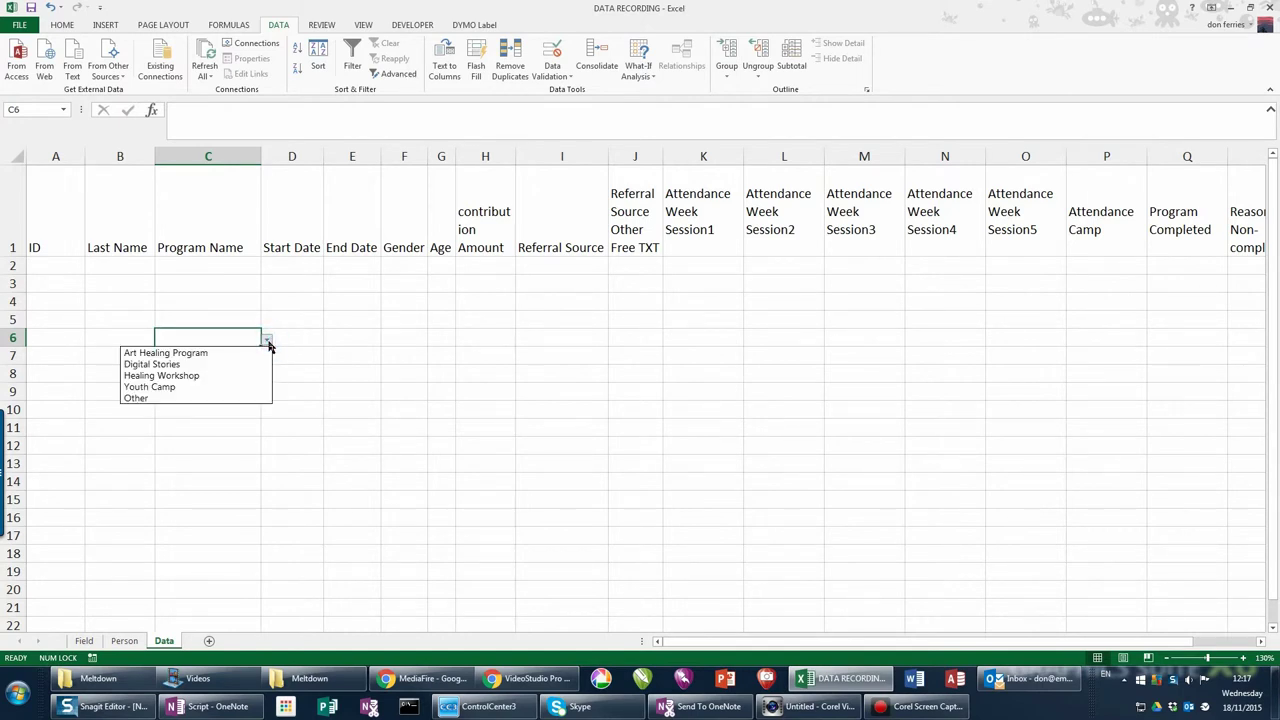
left_click(268, 342)
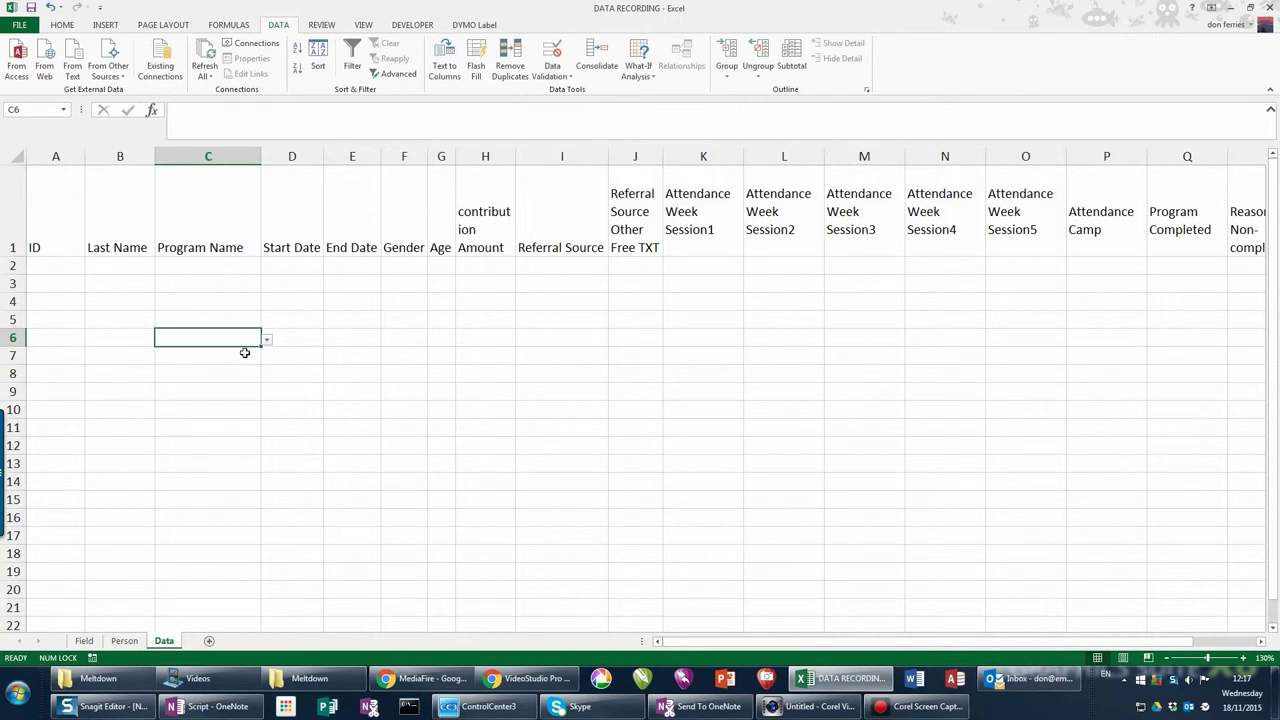
left_click(245, 355)
left_click(218, 266)
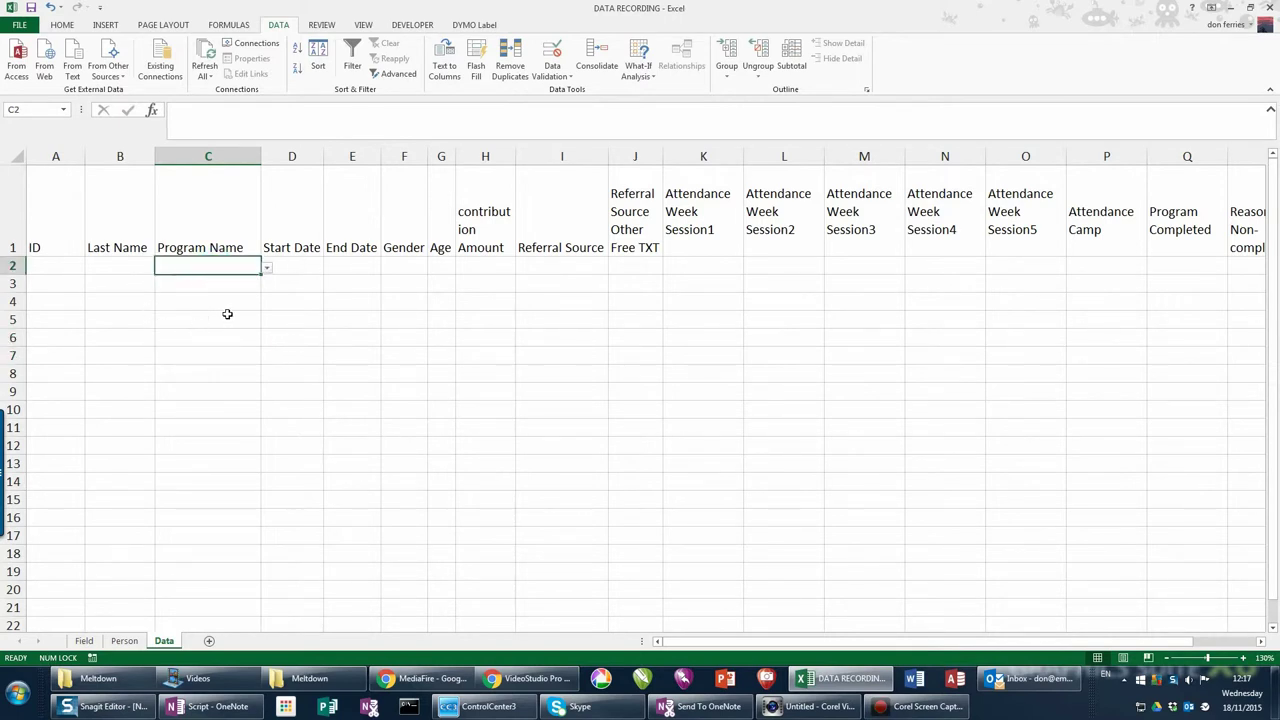
- Set the data validation of the first Gender cell, F2, to allow a List
left_click(403, 266)
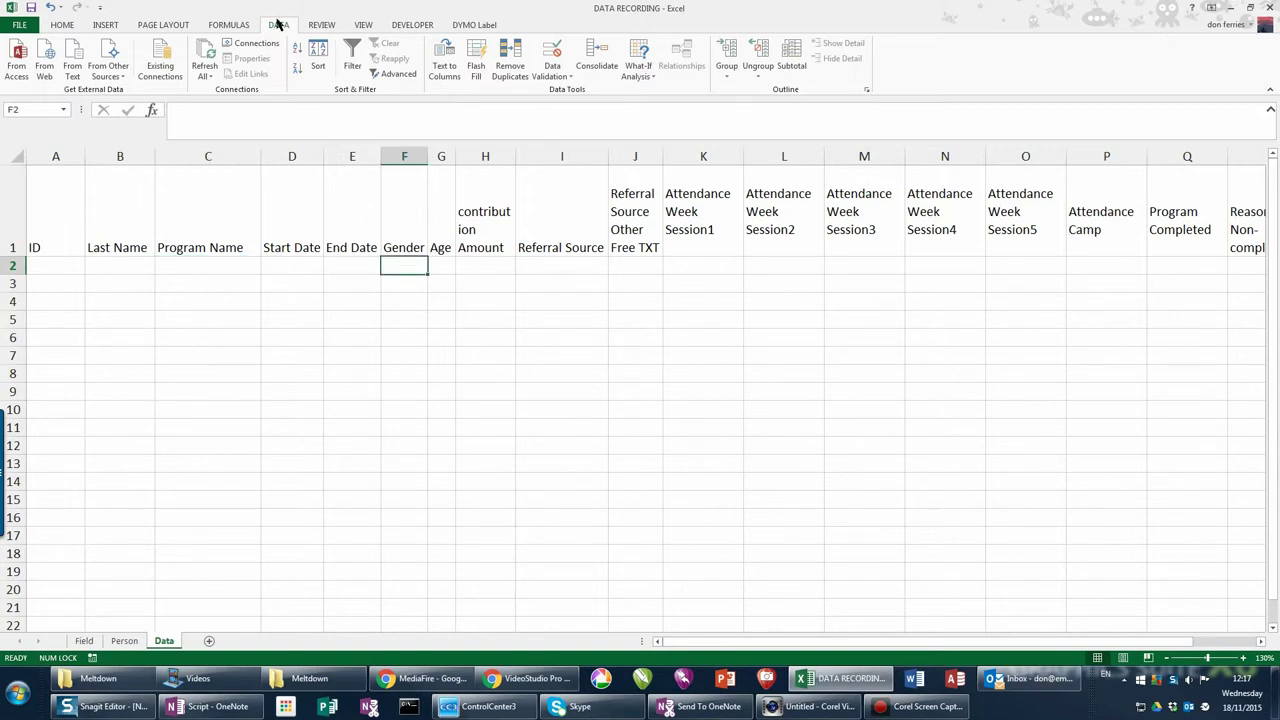
left_click(552, 52)
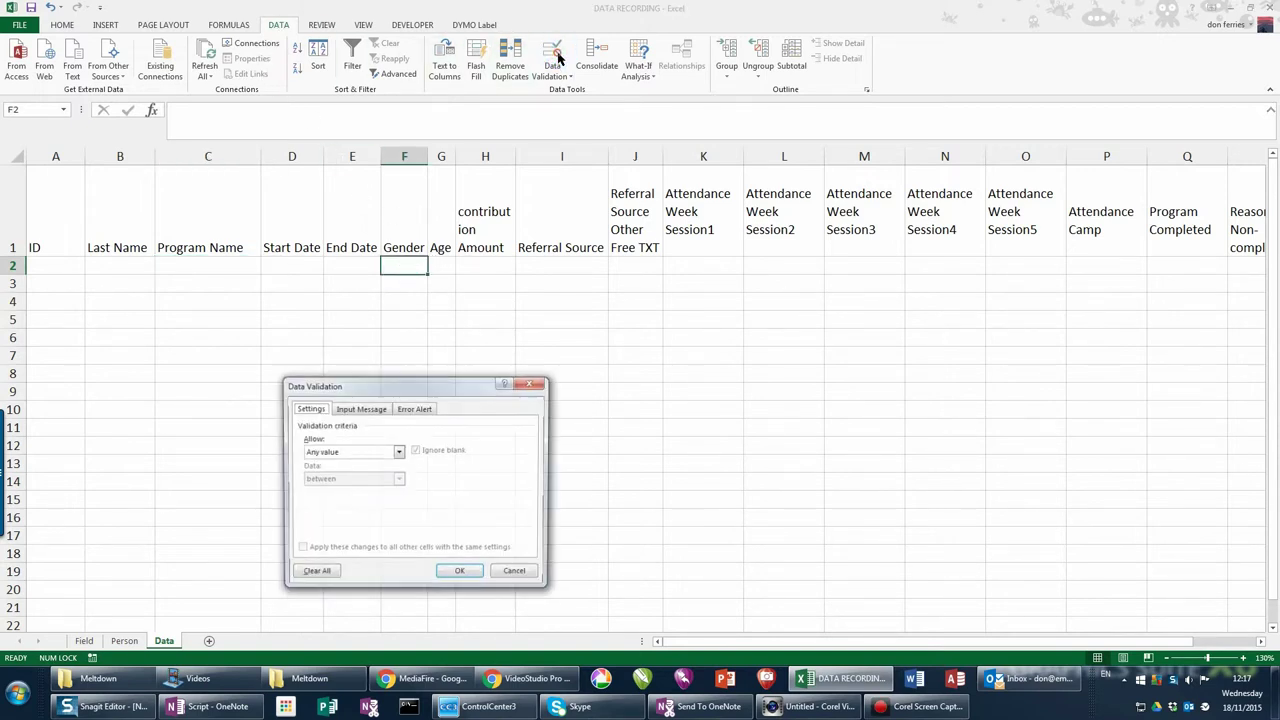
left_click(380, 452)
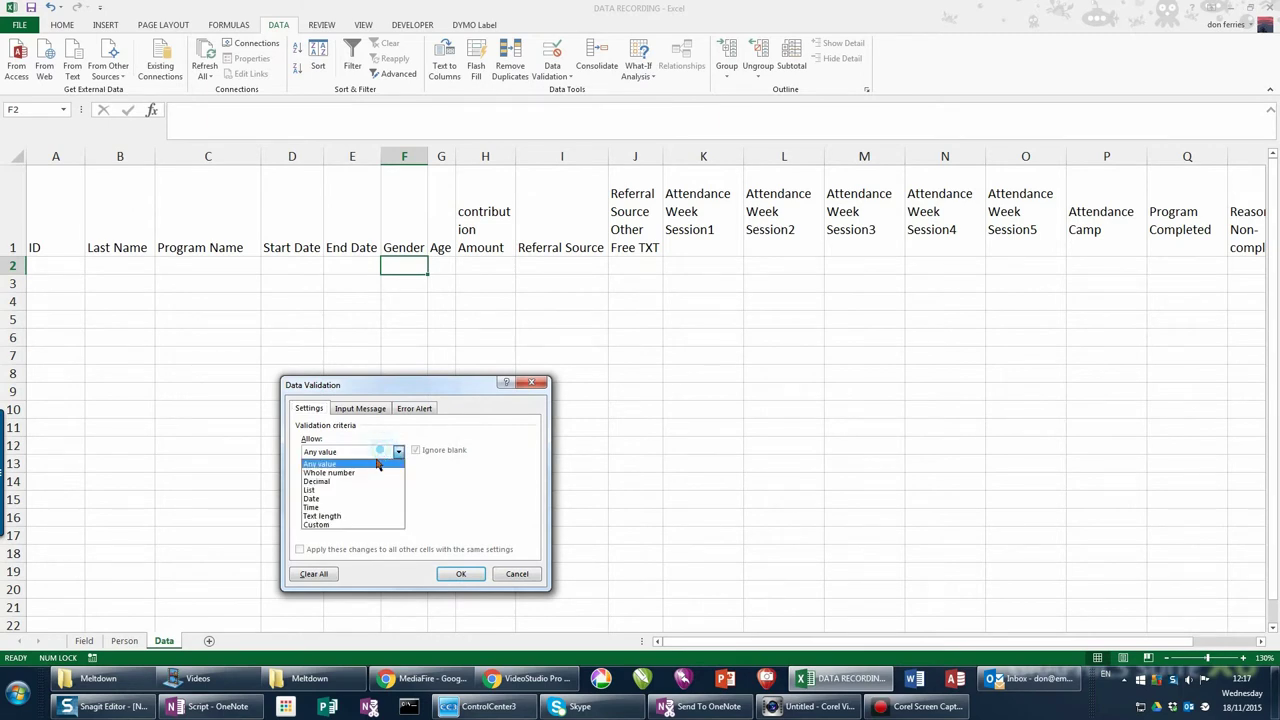
left_click(362, 495)
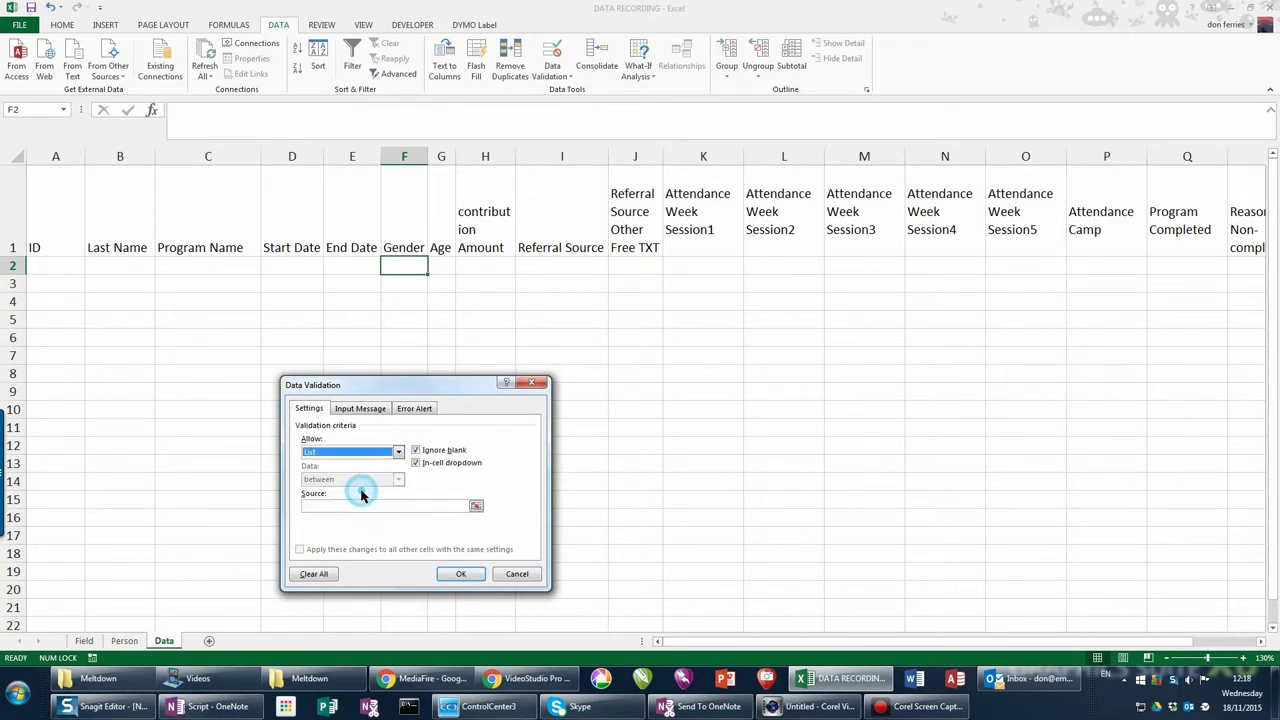
- Apply the validation with source =Field!$F$3:$F$4 from the Field sheet, and check the dropdown options in F2 without choosing one
left_click(476, 506)
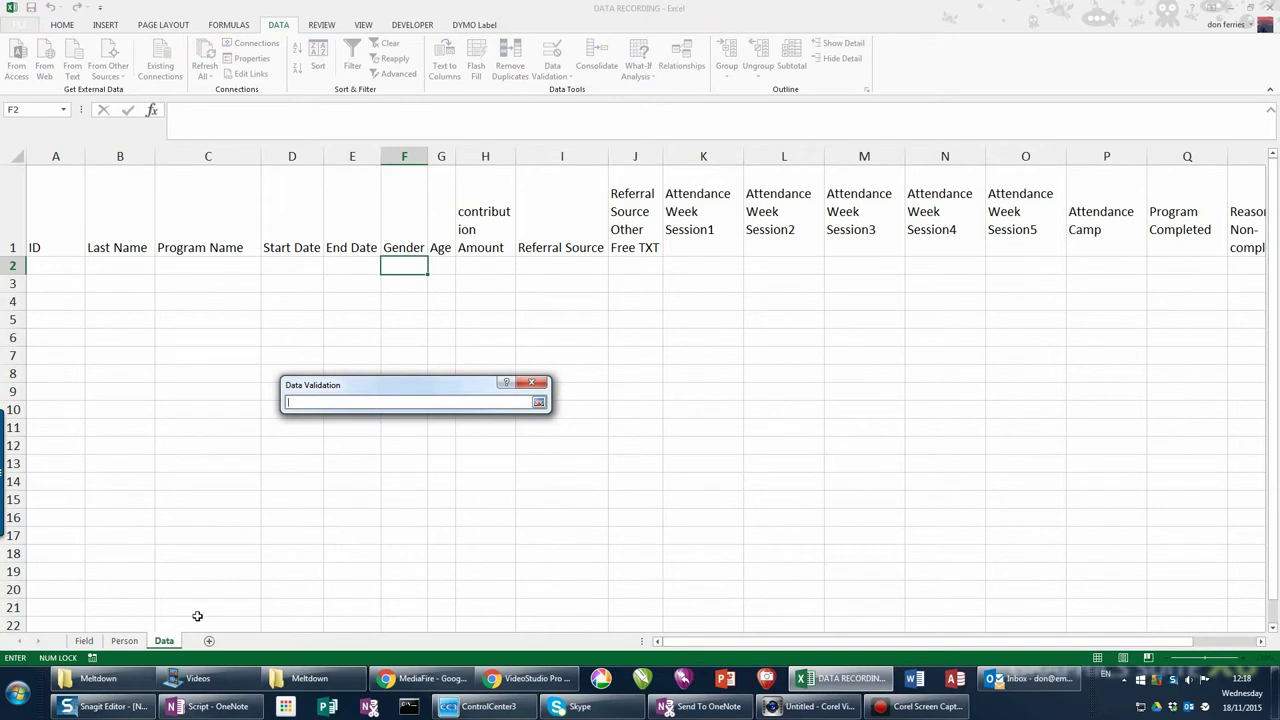
left_click(82, 642)
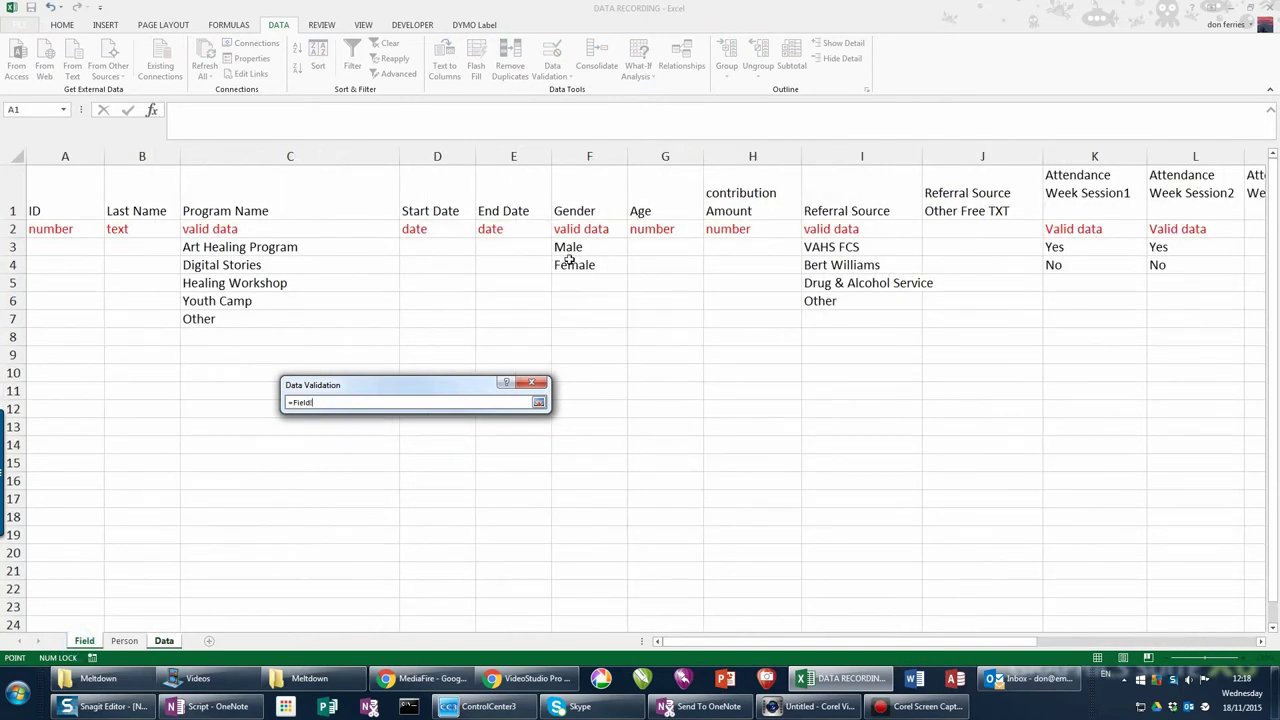
left_click_drag(567, 247, 571, 263)
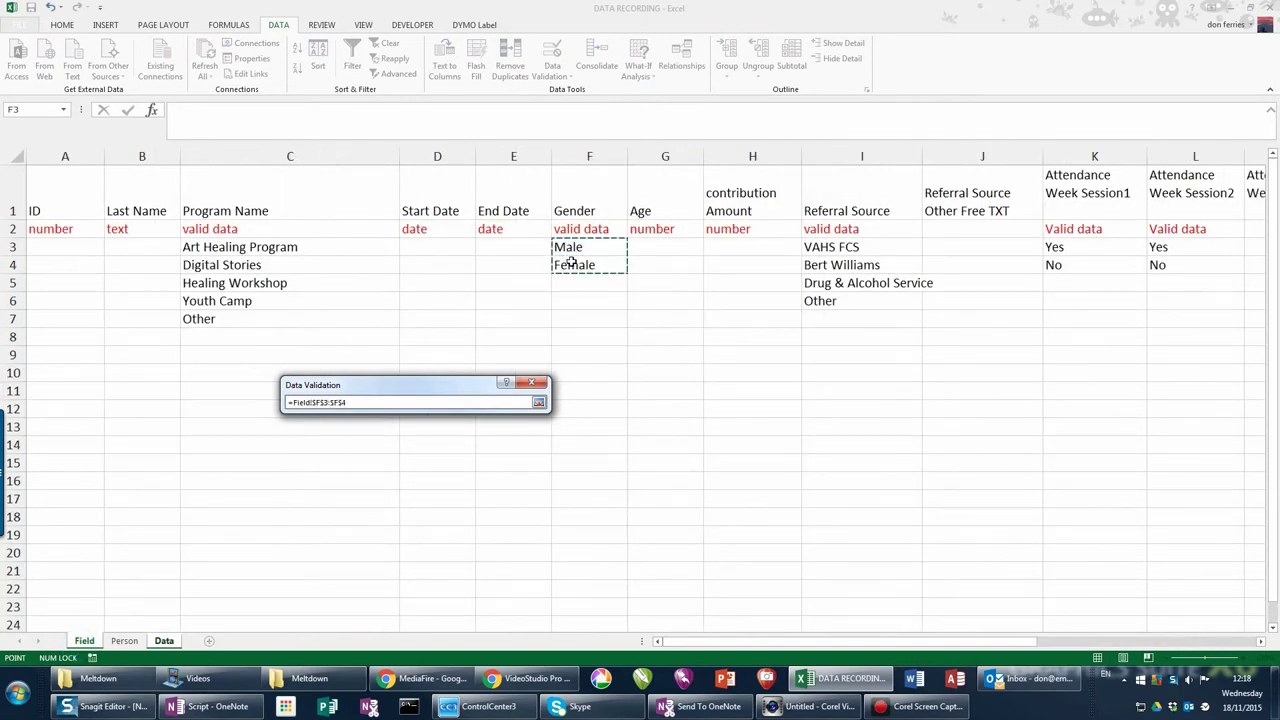
left_click(538, 403)
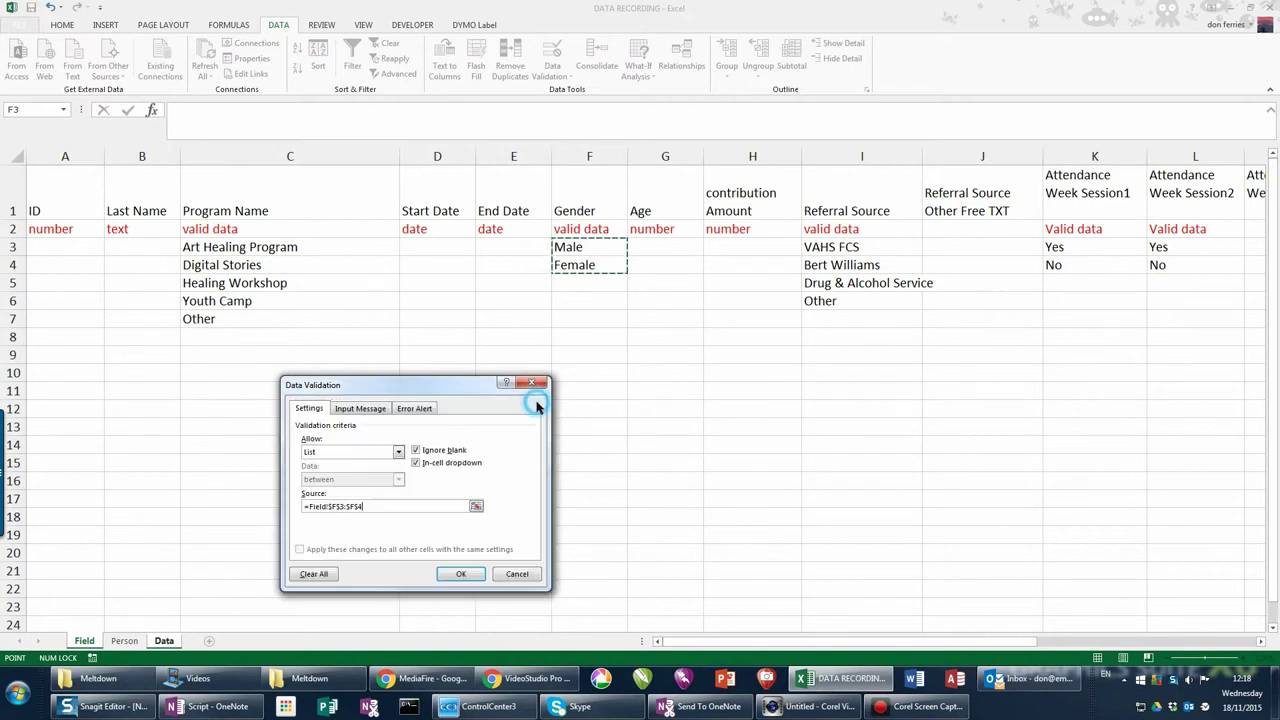
left_click(461, 576)
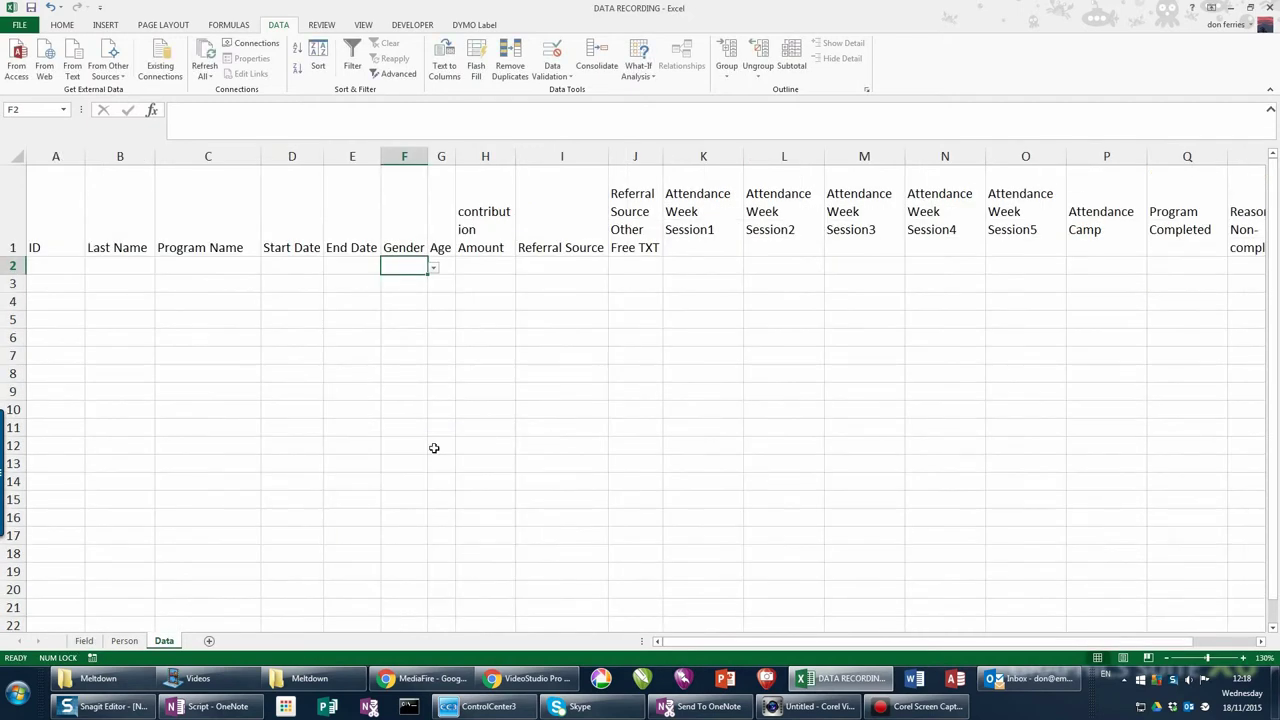
left_click(433, 270)
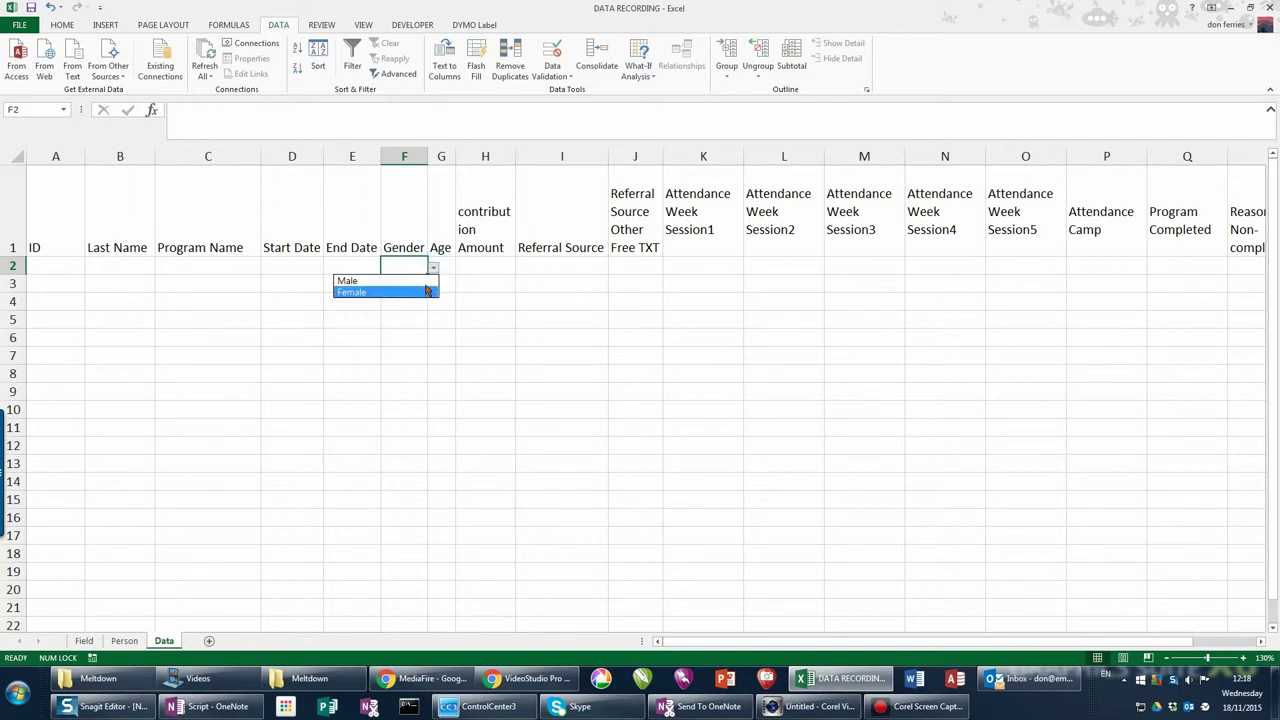
left_click(434, 269)
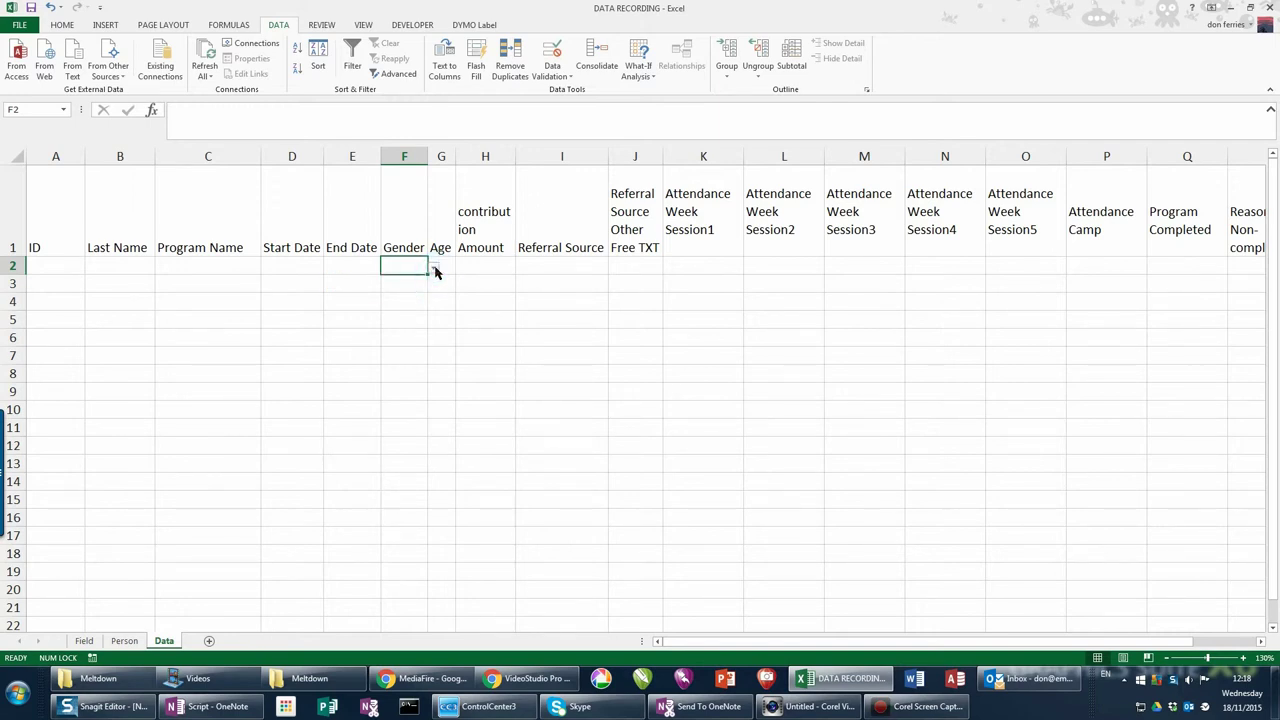